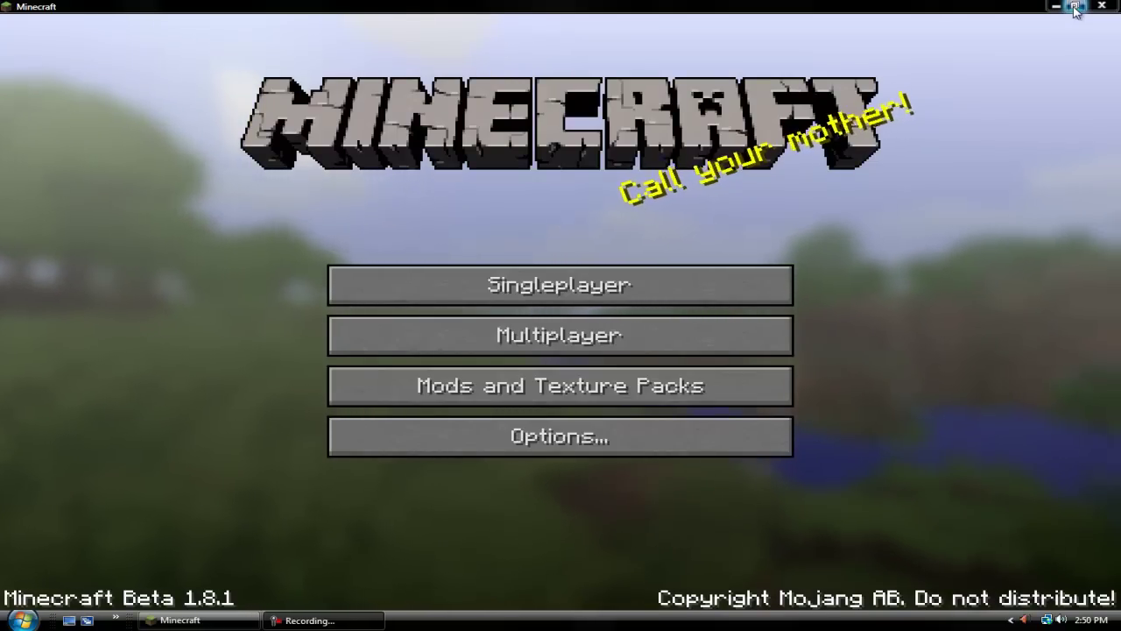
Step: Restore the maximized Minecraft window to a smaller size and reposition it on the desktop
click(1076, 8)
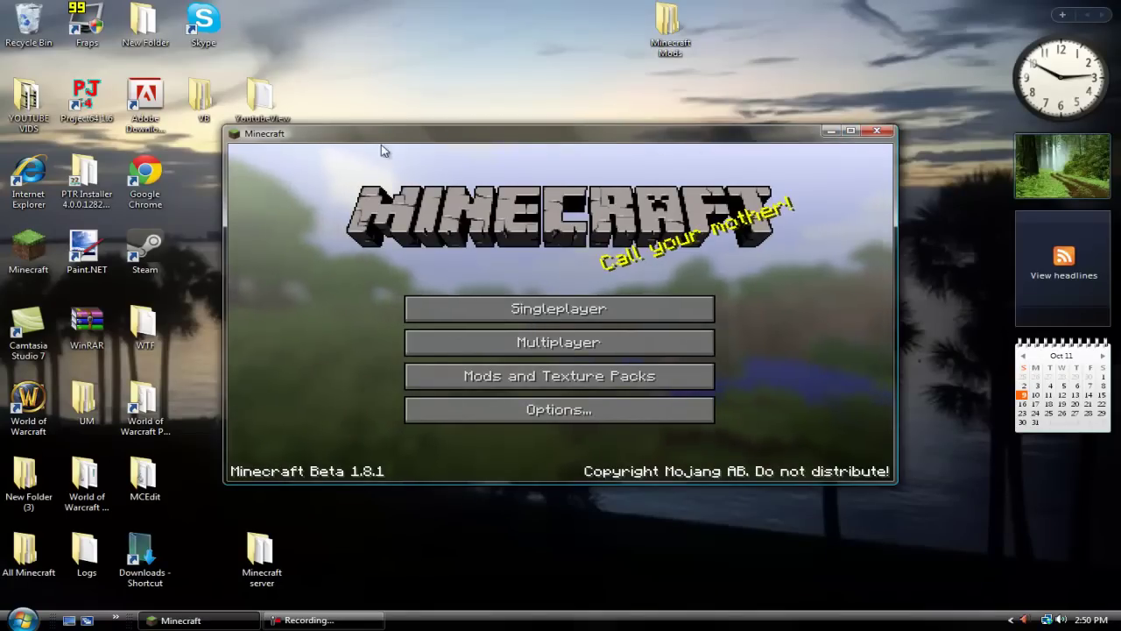
drag(249, 138, 391, 194)
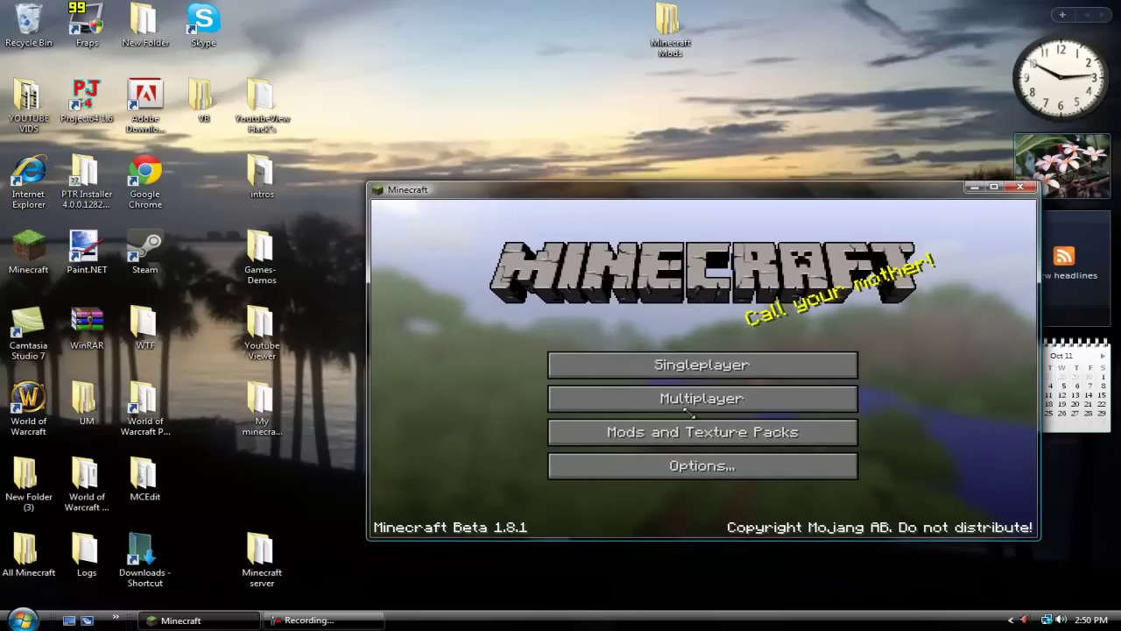
Step: Open the Minecraft Mods desktop folder, move its window aside, and close the Minecraft game
double_click(659, 44)
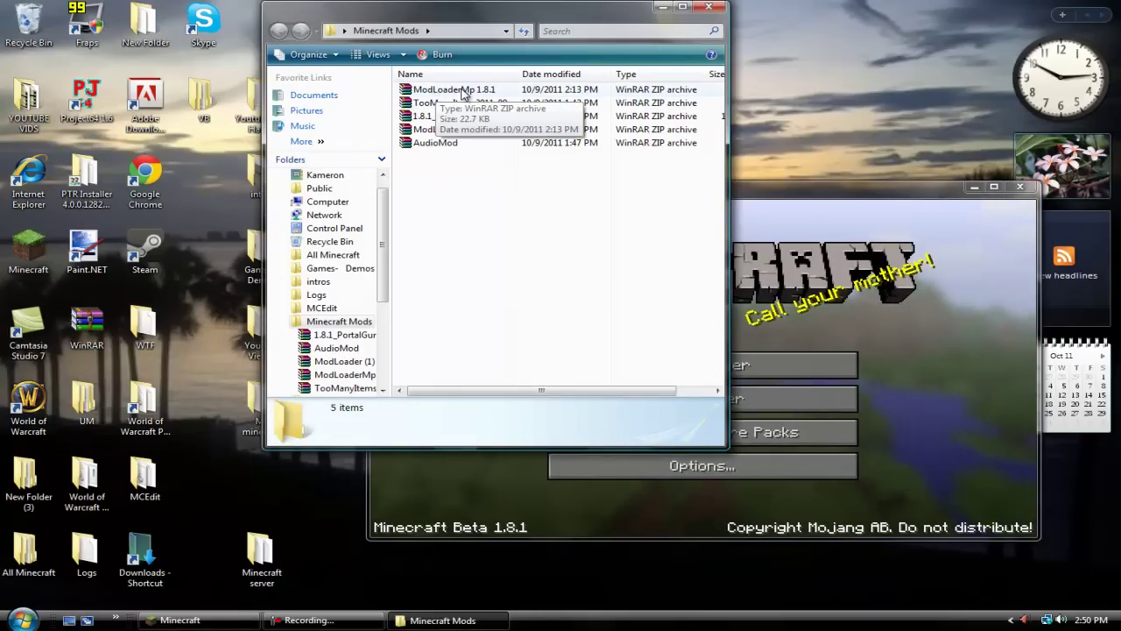
drag(540, 7, 406, 43)
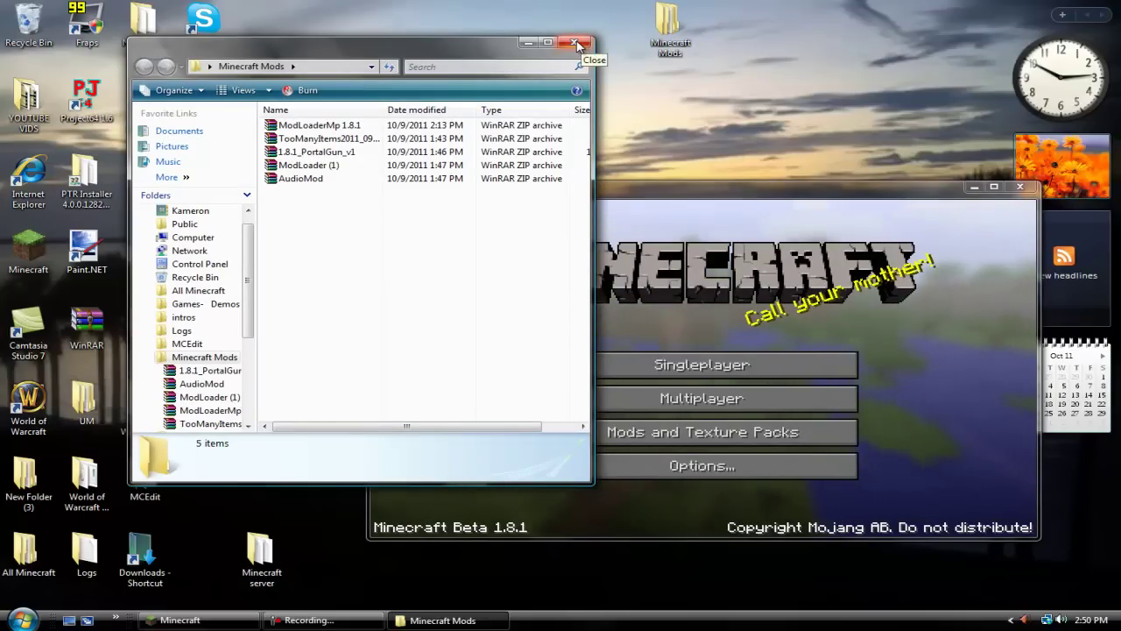
drag(425, 42, 351, 69)
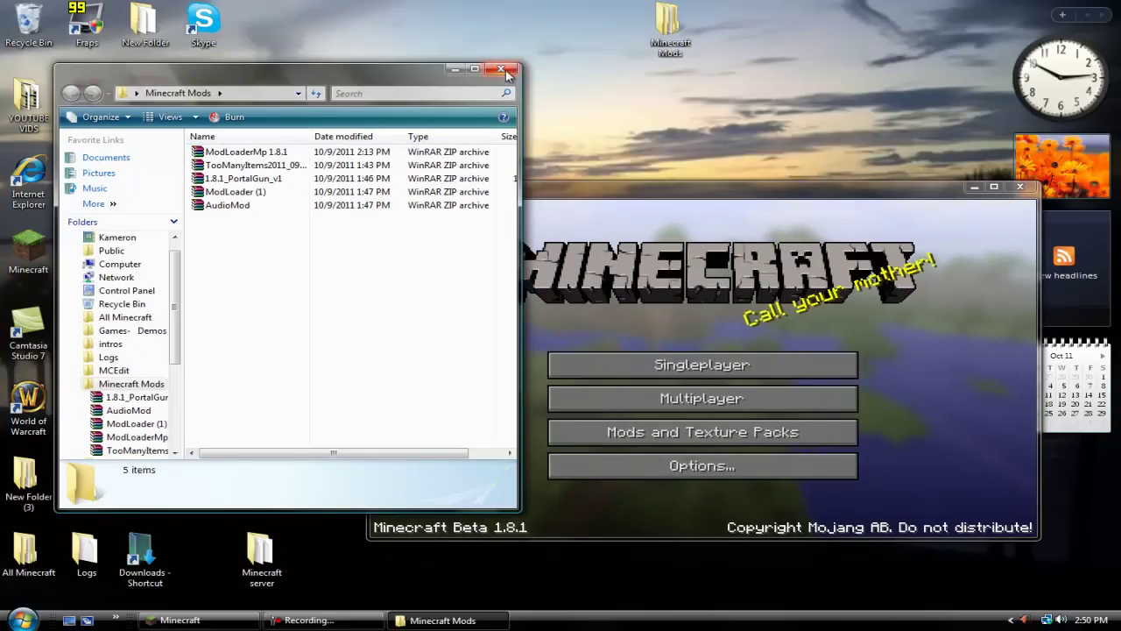
click(1020, 186)
drag(381, 85, 600, 40)
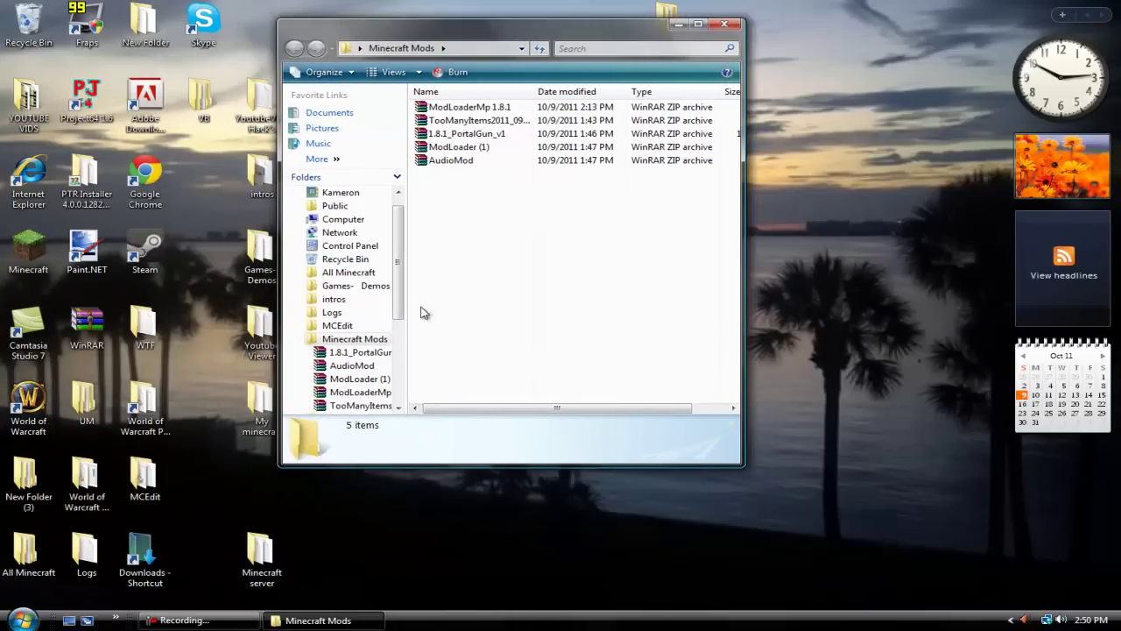
Step: Open and dismiss the Start menu, then launch Google Chrome and close it again
click(22, 619)
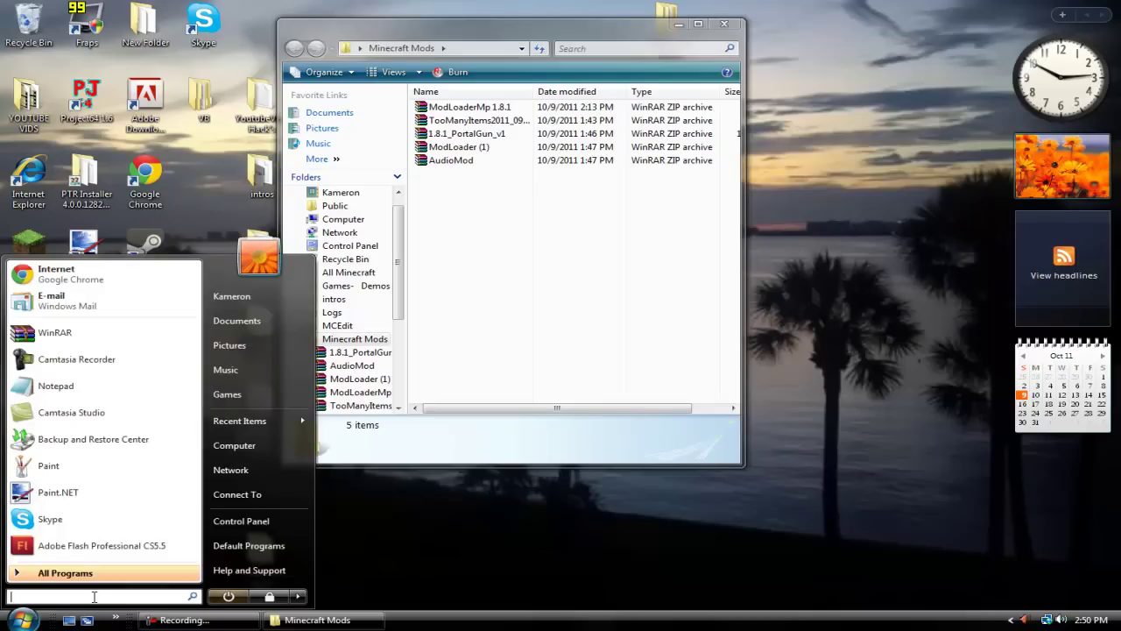
click(510, 524)
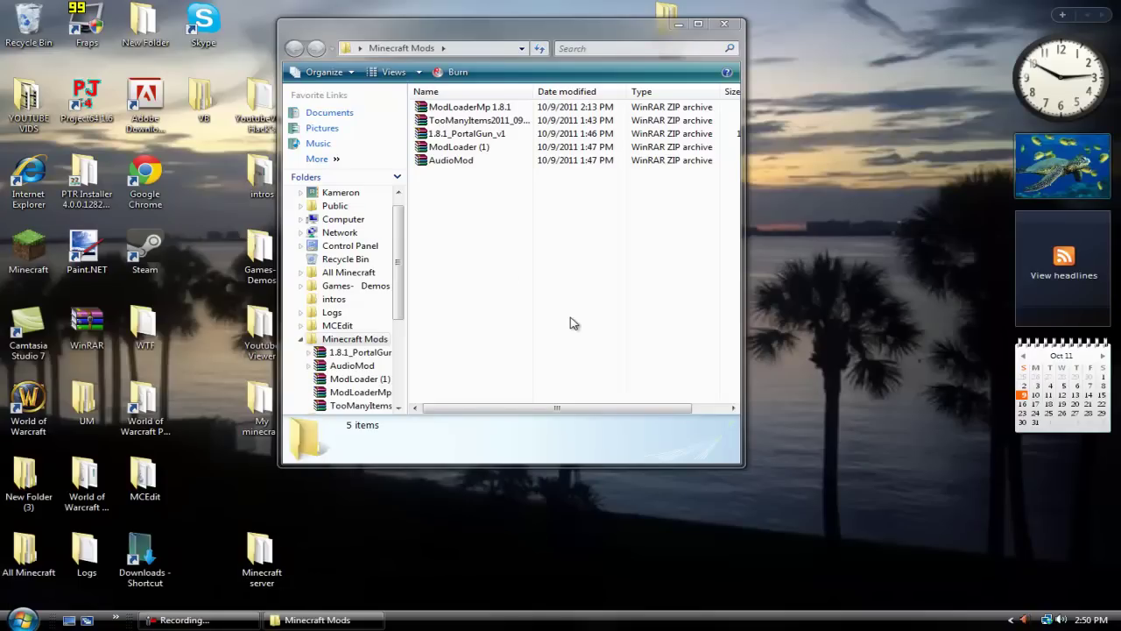
drag(459, 45, 641, 56)
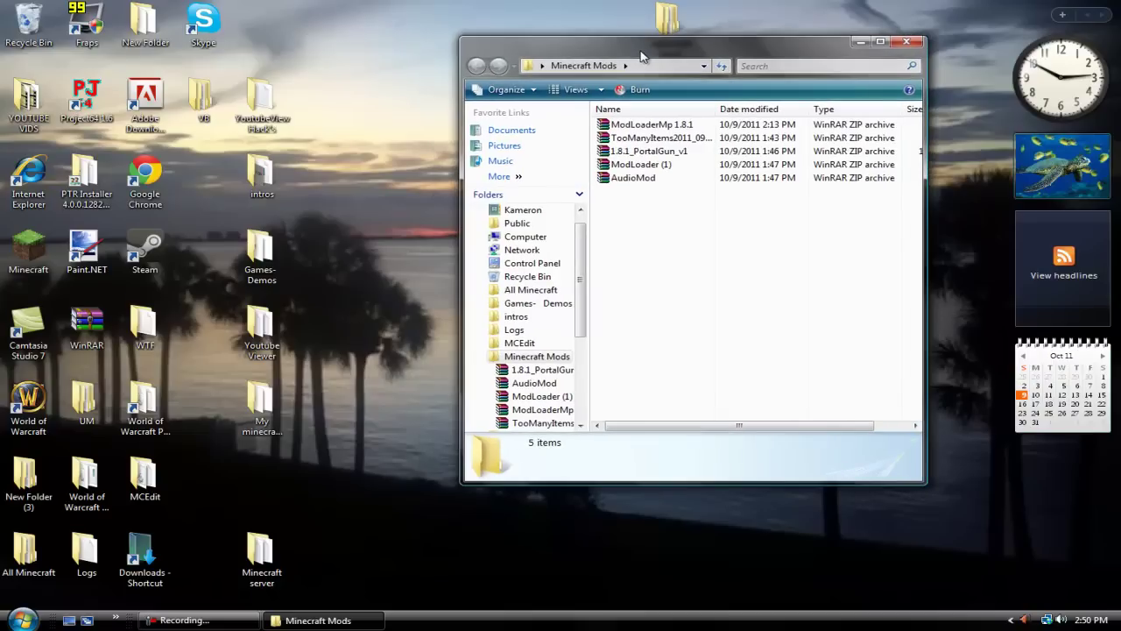
double_click(145, 175)
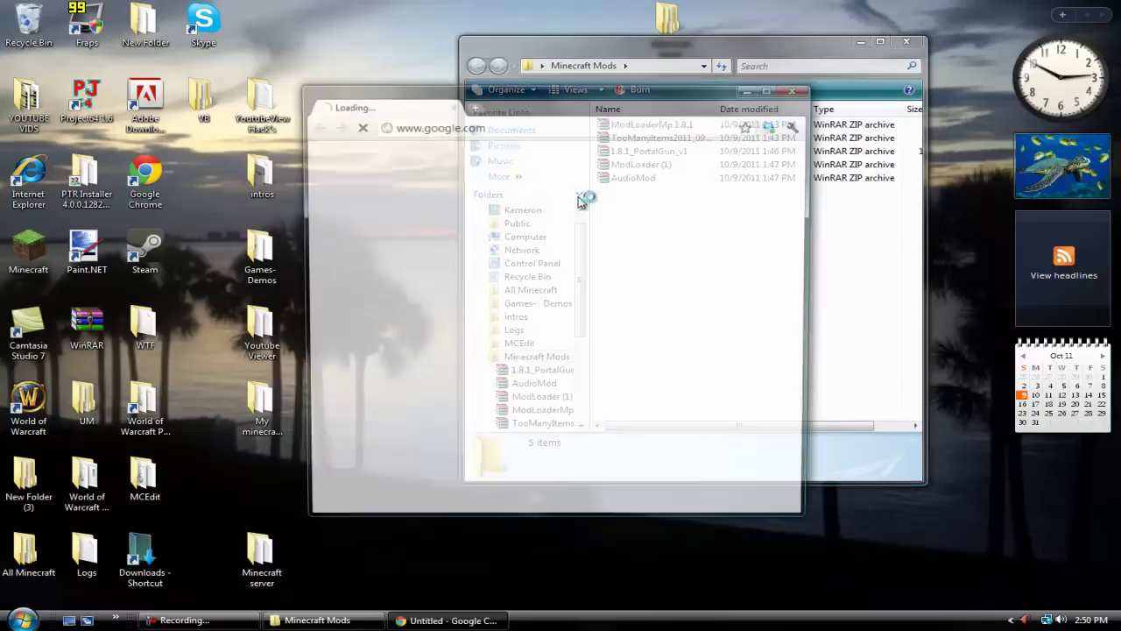
drag(673, 111, 747, 19)
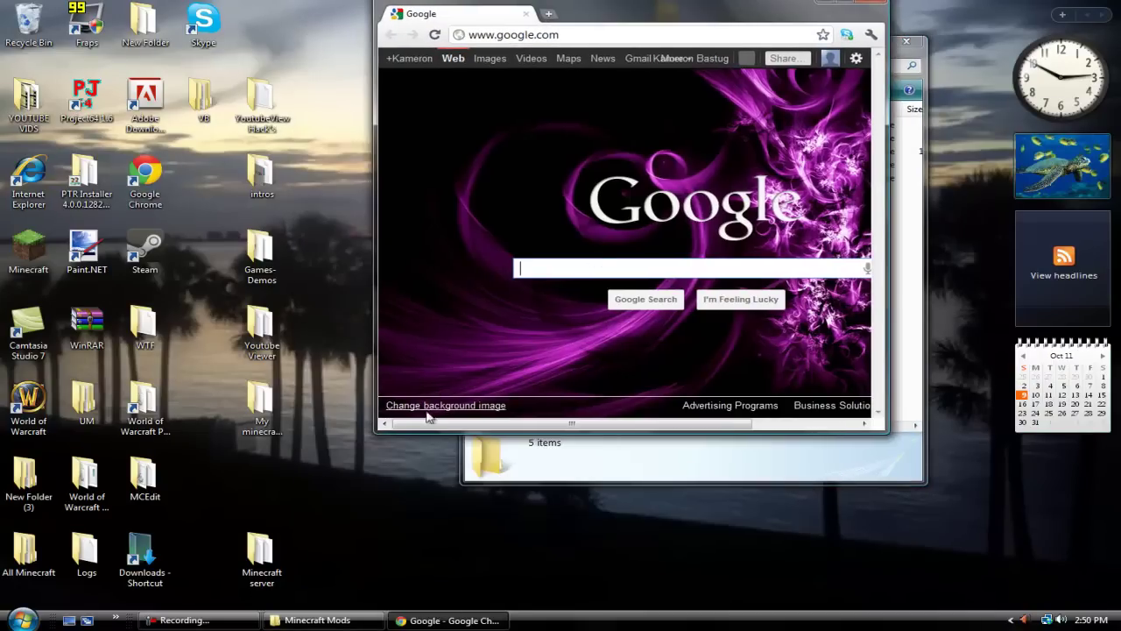
drag(556, 21, 846, 352)
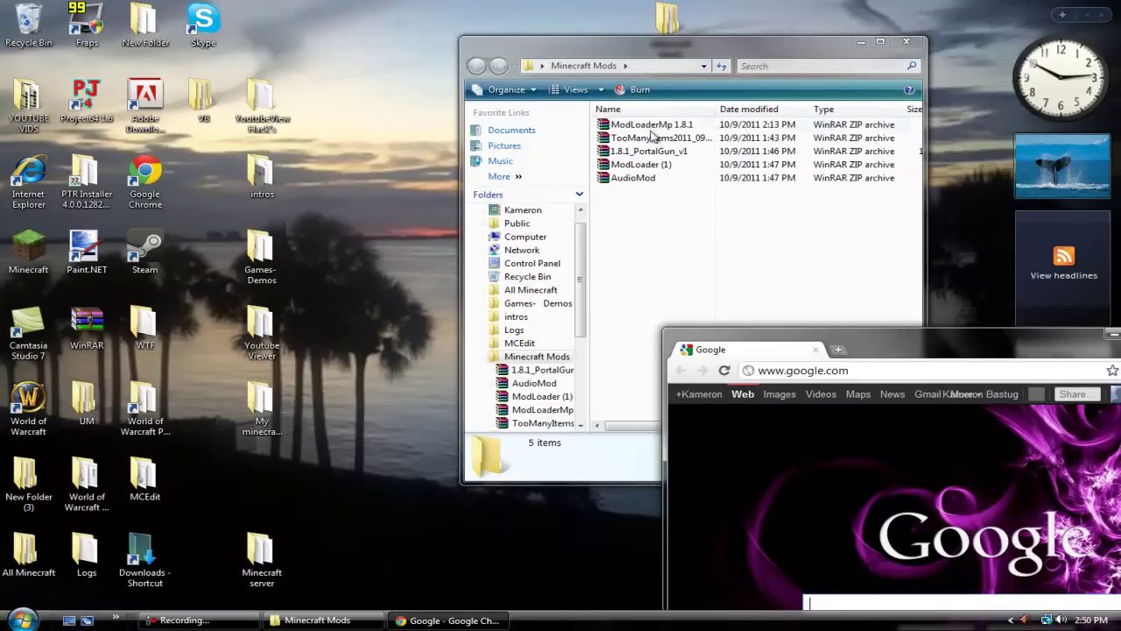
drag(1007, 336, 792, 332)
click(946, 337)
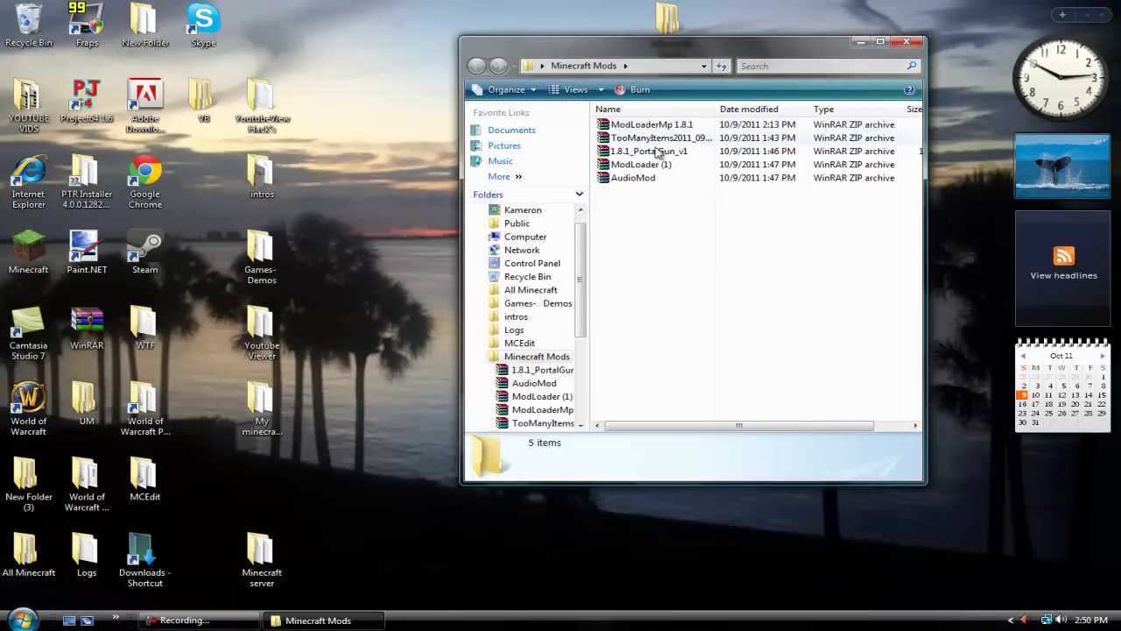
Step: Resize the Minecraft Mods window so archive sizes show, 23 KB to 14,663 KB
drag(462, 38, 373, 80)
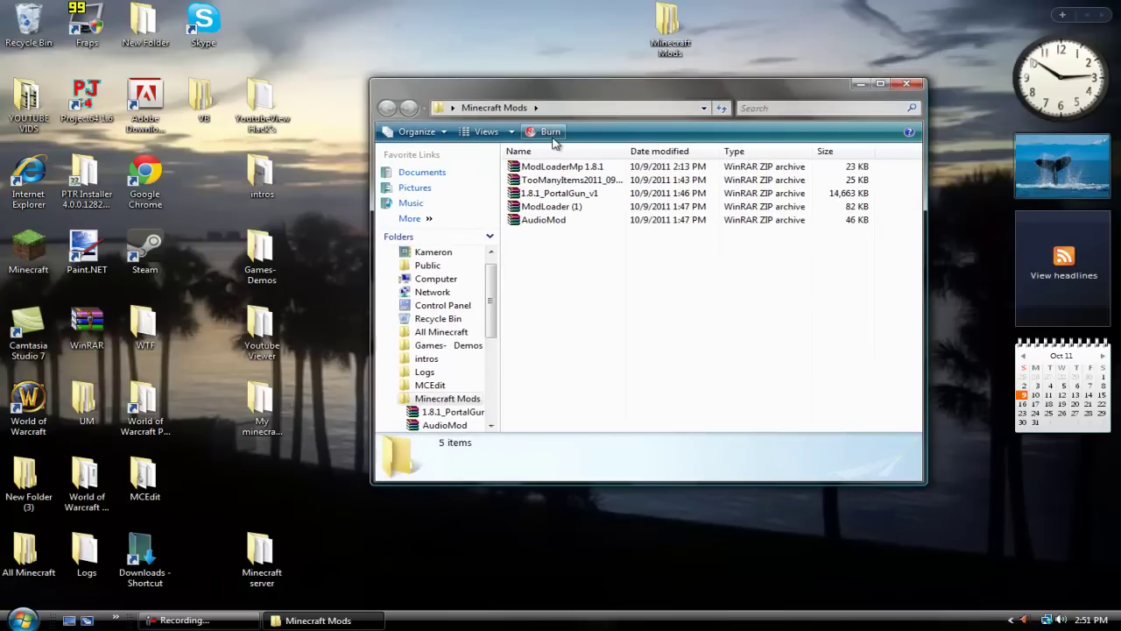
key(super)
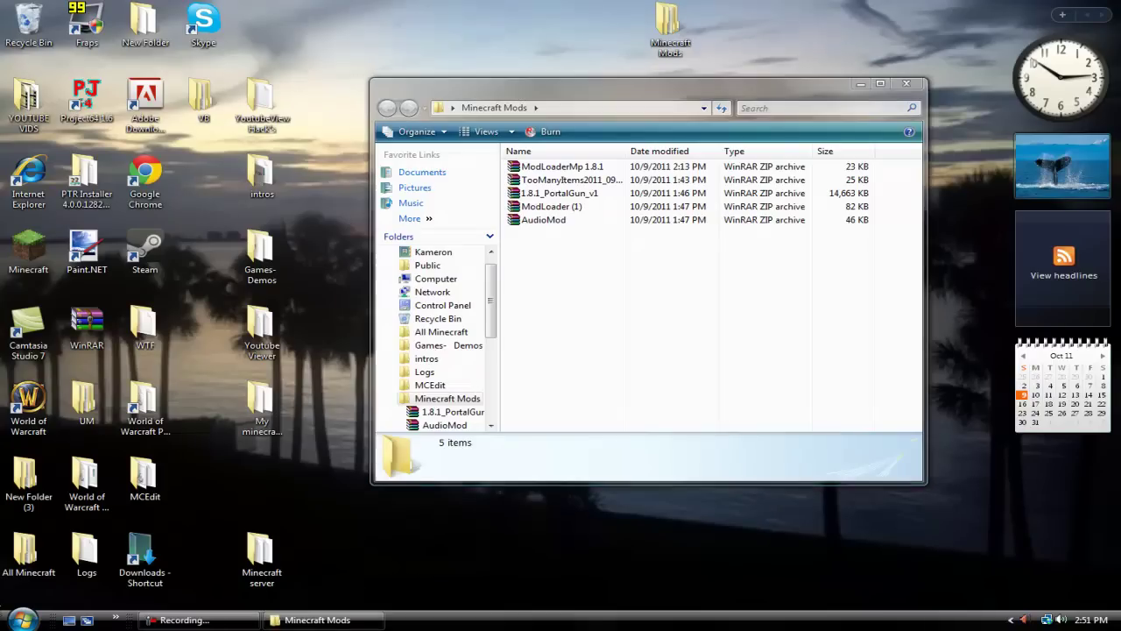
click(687, 248)
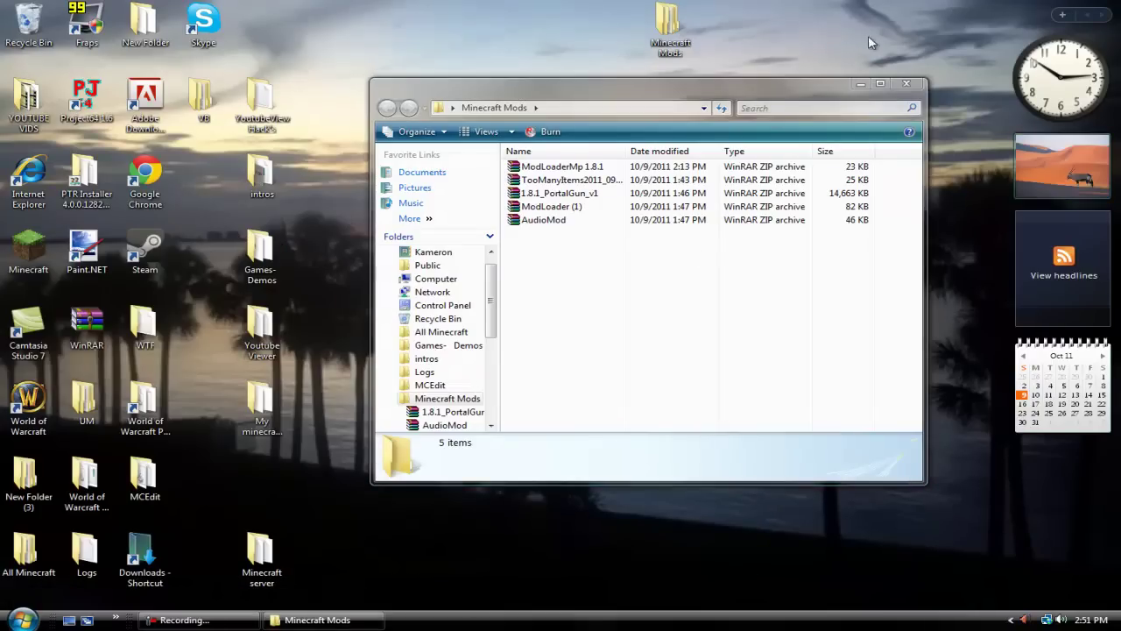
Step: Close Minecraft Mods, find Run through Start Search, and open %appdata% from it
click(906, 84)
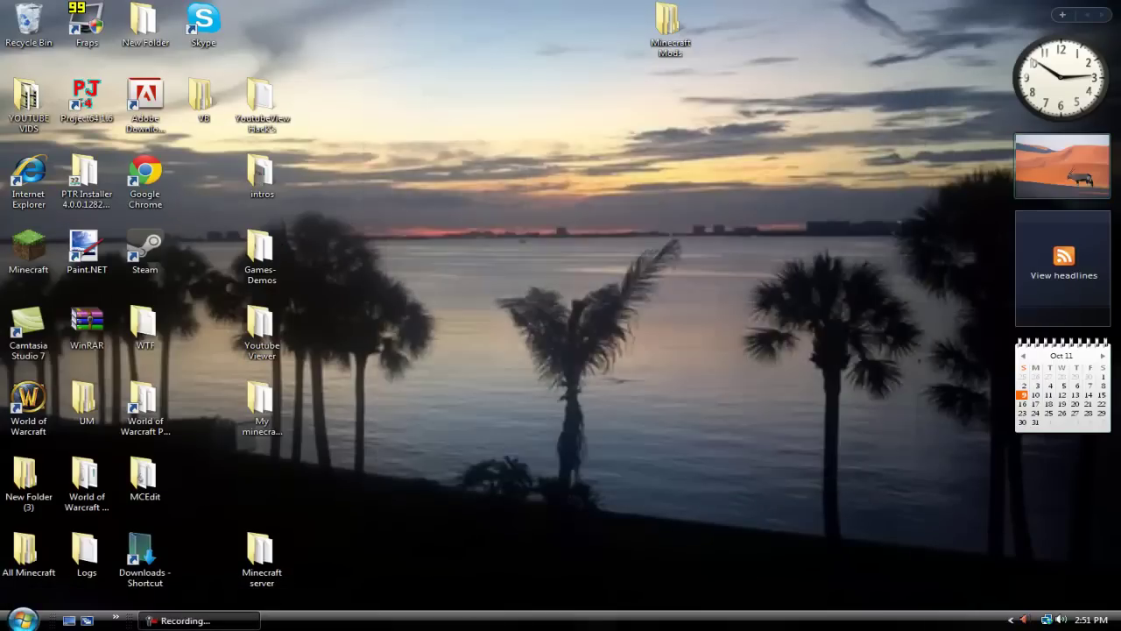
click(23, 619)
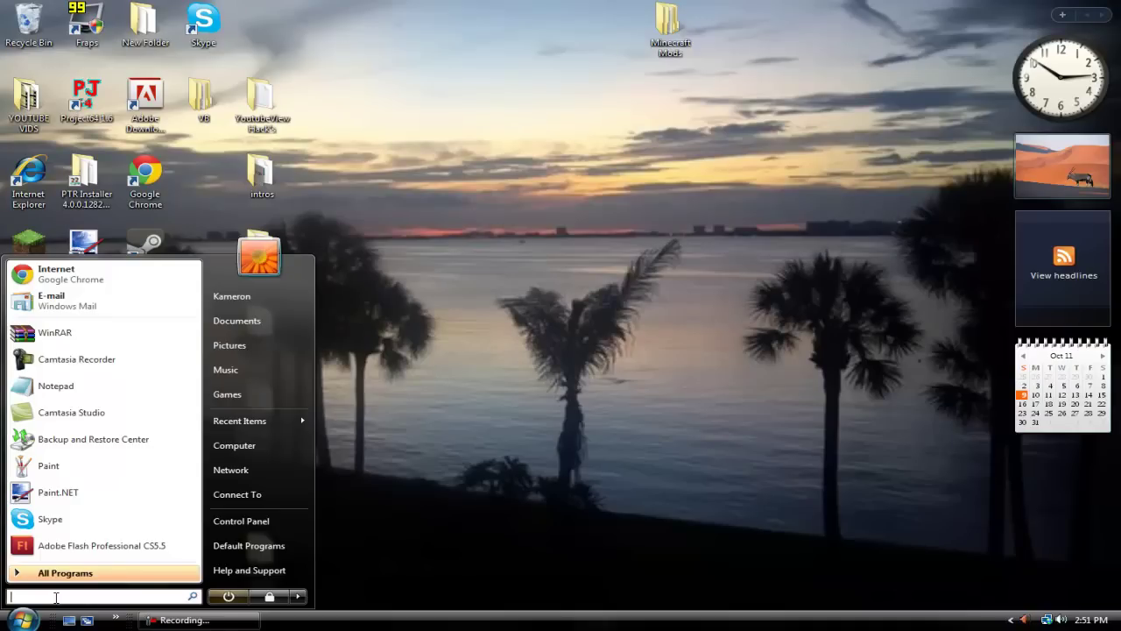
text(run)
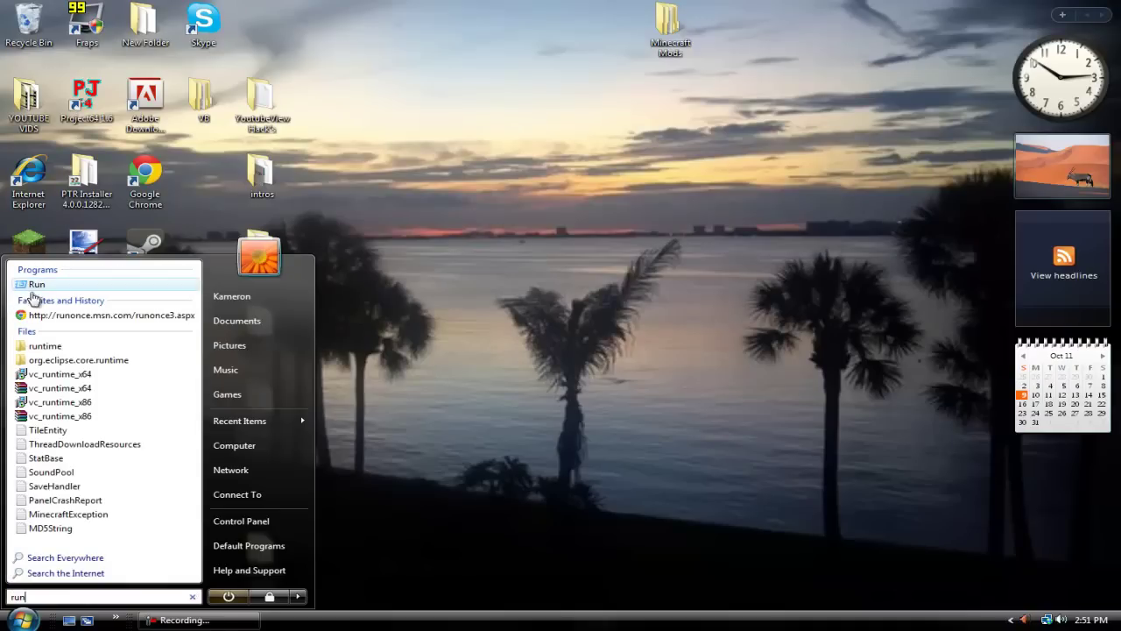
click(35, 286)
click(140, 535)
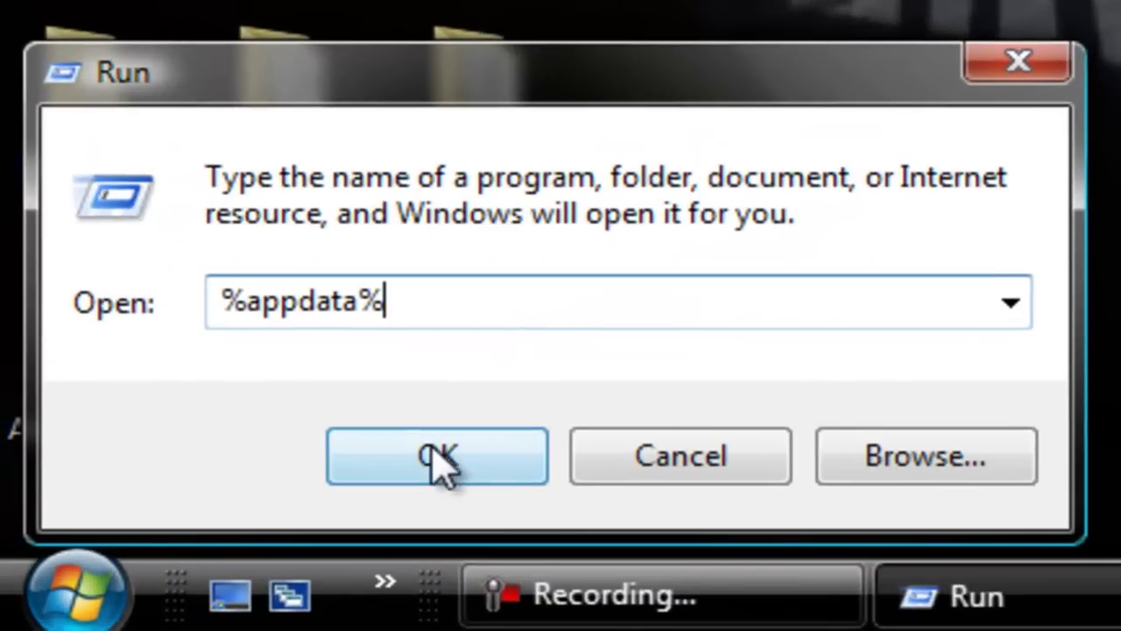
double_click(506, 295)
click(506, 295)
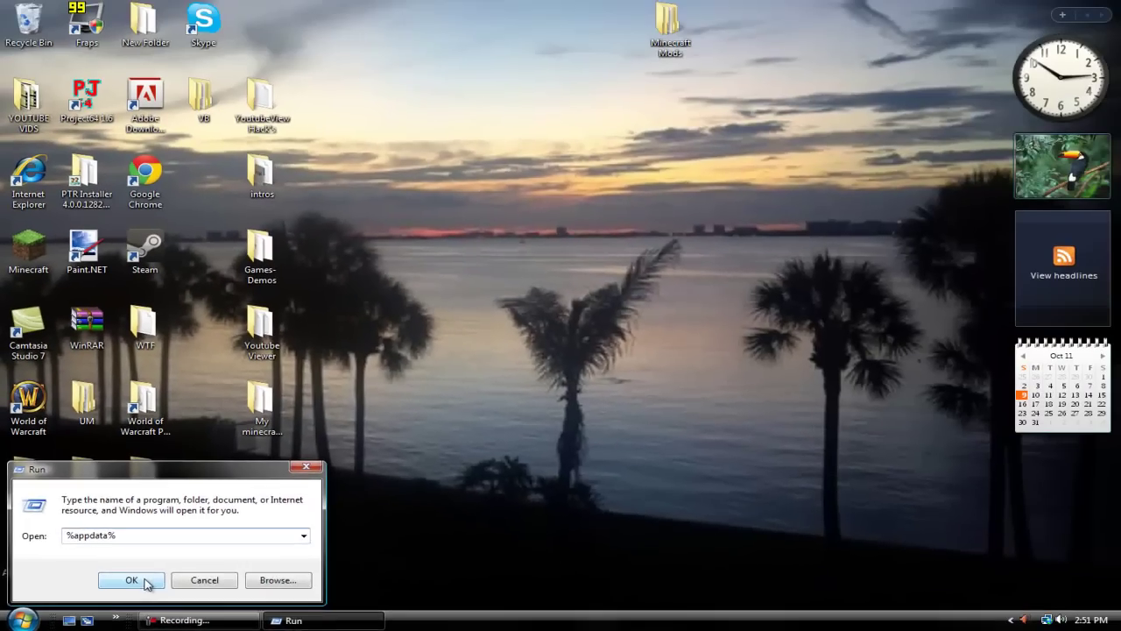
click(131, 580)
Step: Go from Roaming into .minecraft\bin and open minecraft.jar as a WinRAR archive
drag(869, 213, 786, 135)
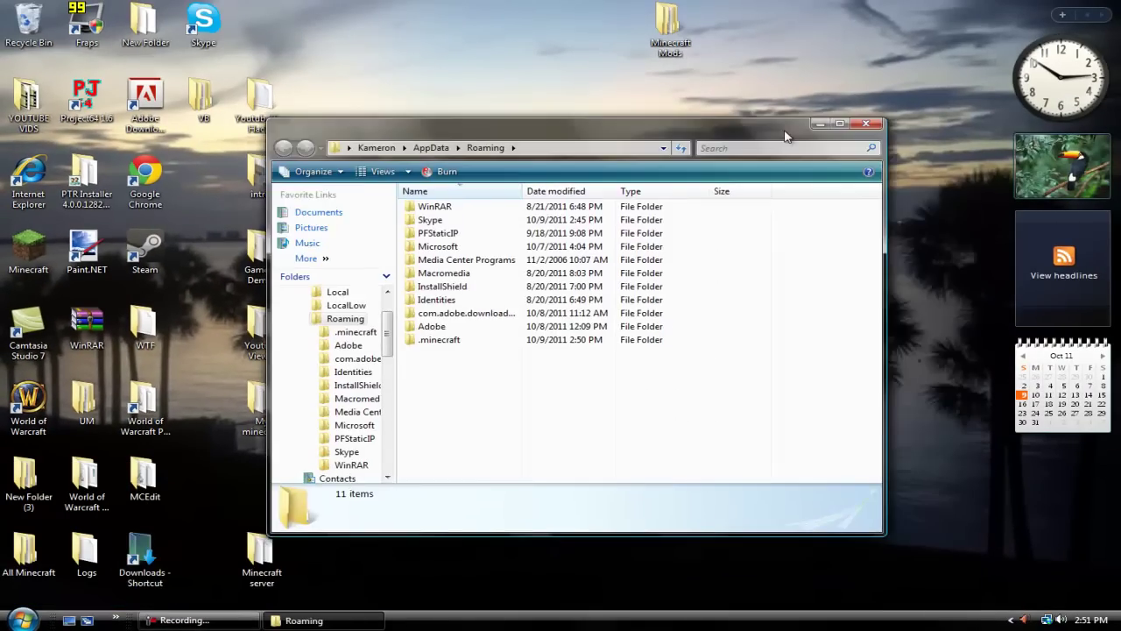
double_click(455, 341)
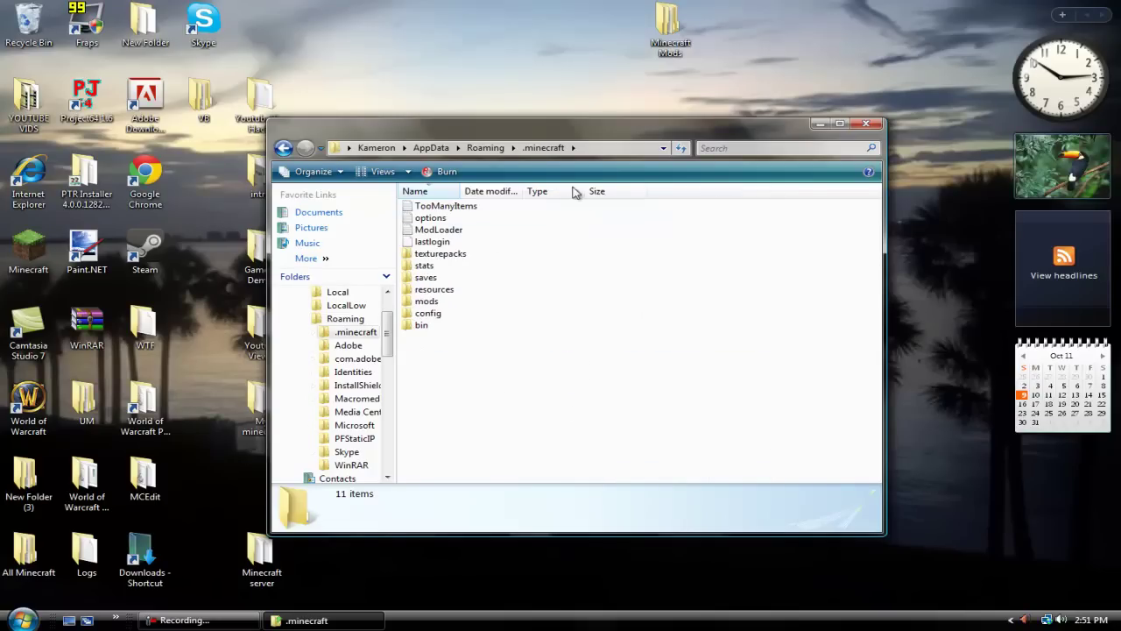
double_click(429, 328)
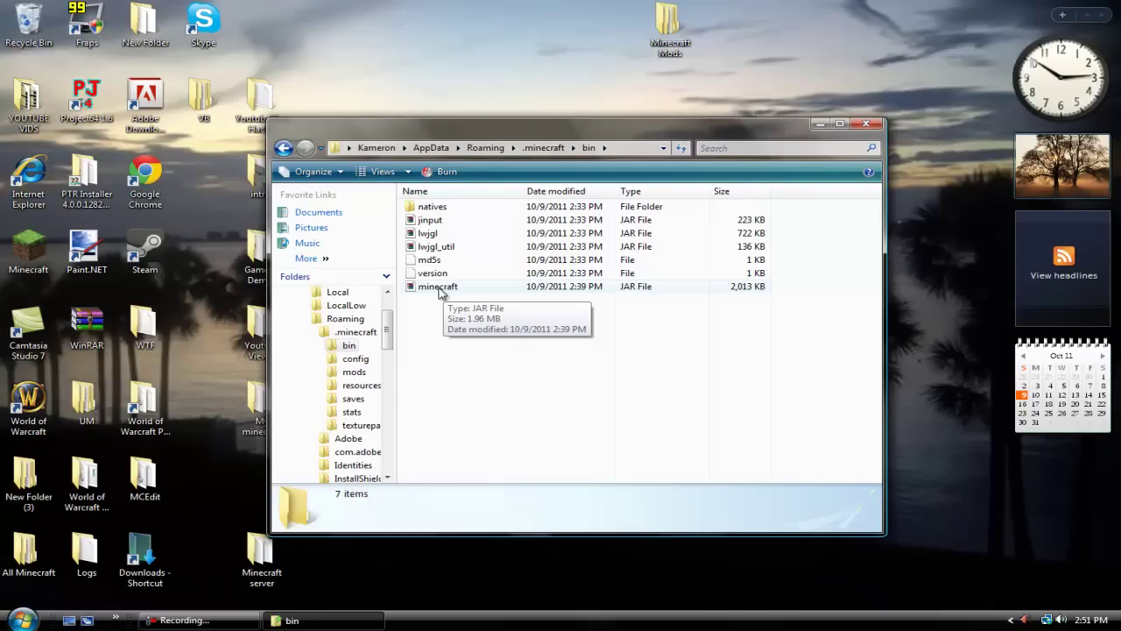
right_click(440, 292)
mouse_move(492, 312)
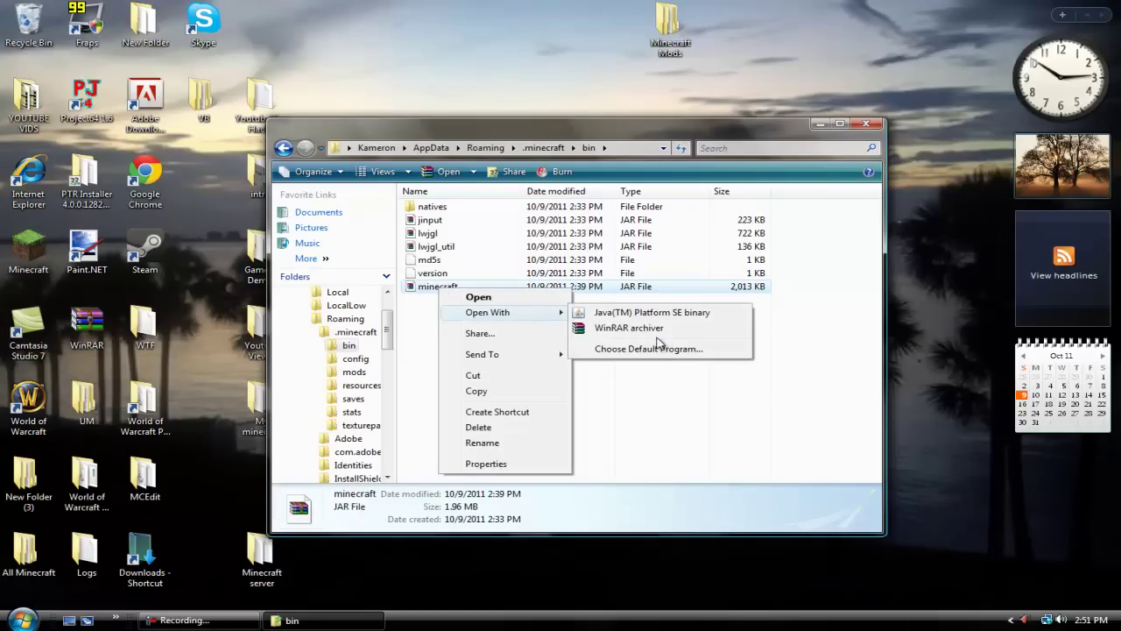
click(668, 409)
double_click(473, 291)
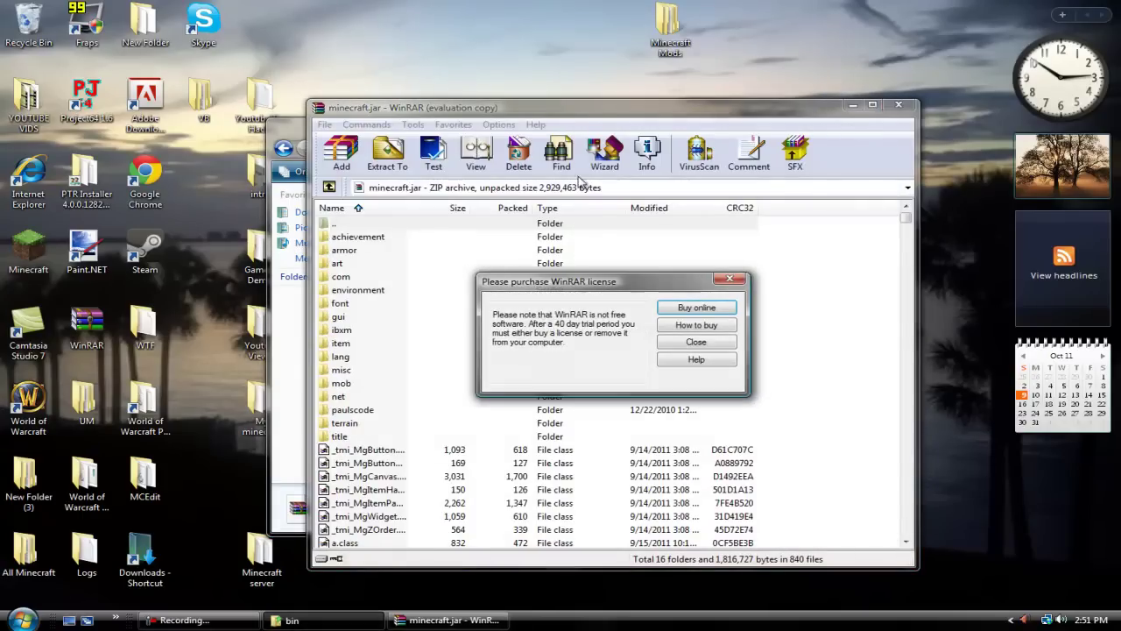
click(698, 342)
Step: Arrange the minecraft.jar and bin windows, and open Minecraft Mods on the right
drag(482, 102, 232, 123)
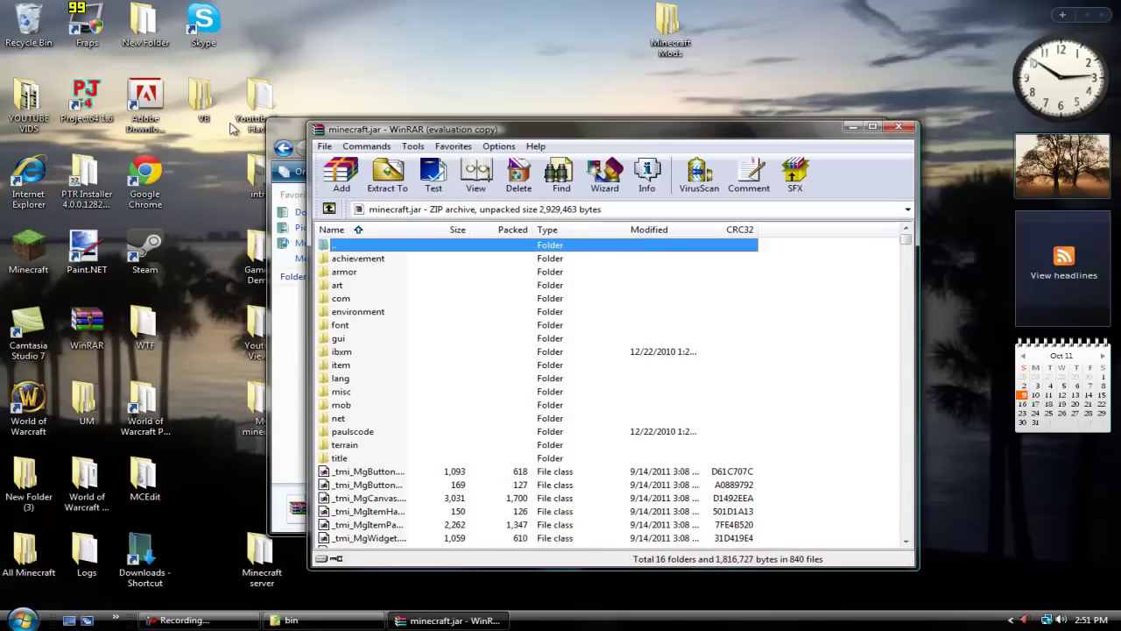
drag(502, 138, 77, 255)
drag(667, 126, 182, 104)
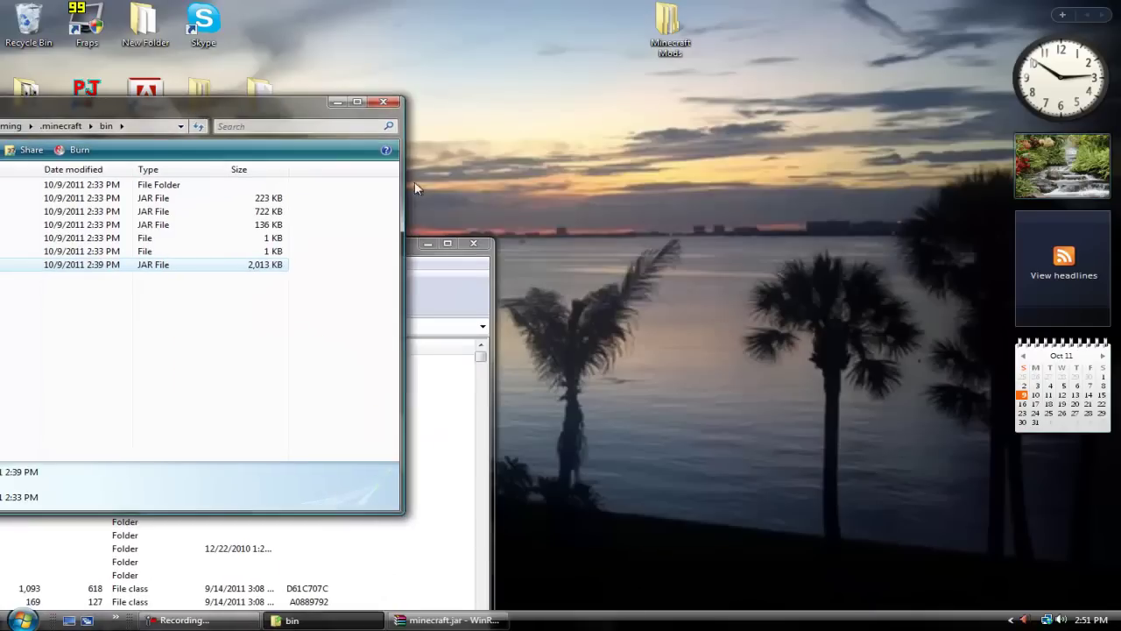
click(417, 287)
drag(390, 259, 473, 36)
double_click(671, 27)
drag(328, 33, 365, 33)
click(631, 85)
drag(631, 85, 847, 43)
Step: Open AudioMod and copy its ibxm, paulscode and oe.class into minecraft.jar
double_click(783, 178)
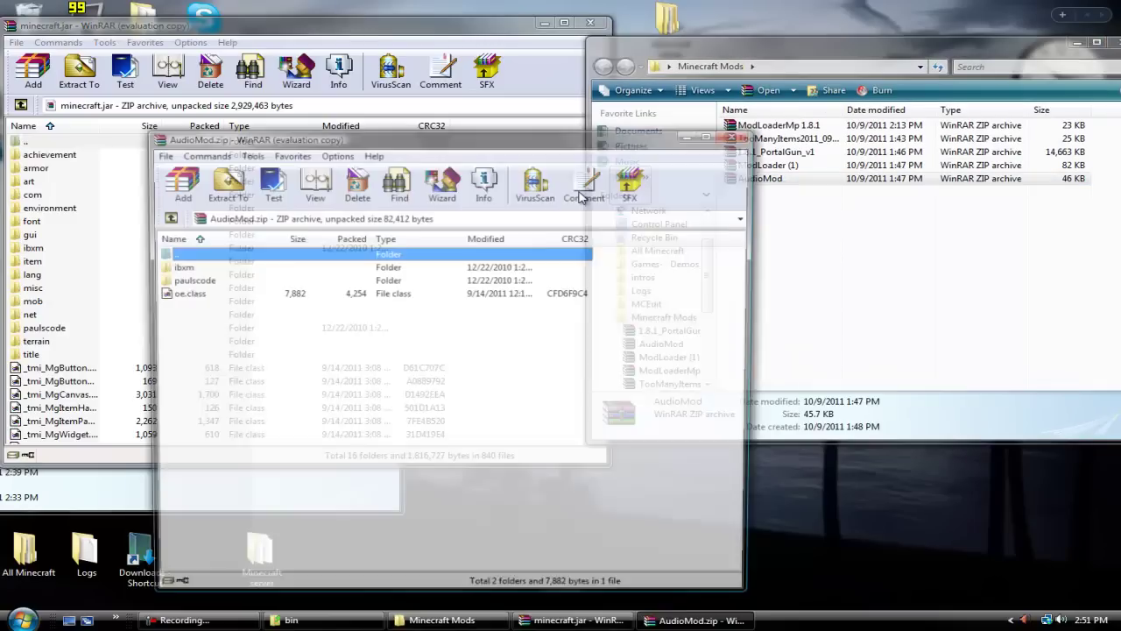
click(213, 270)
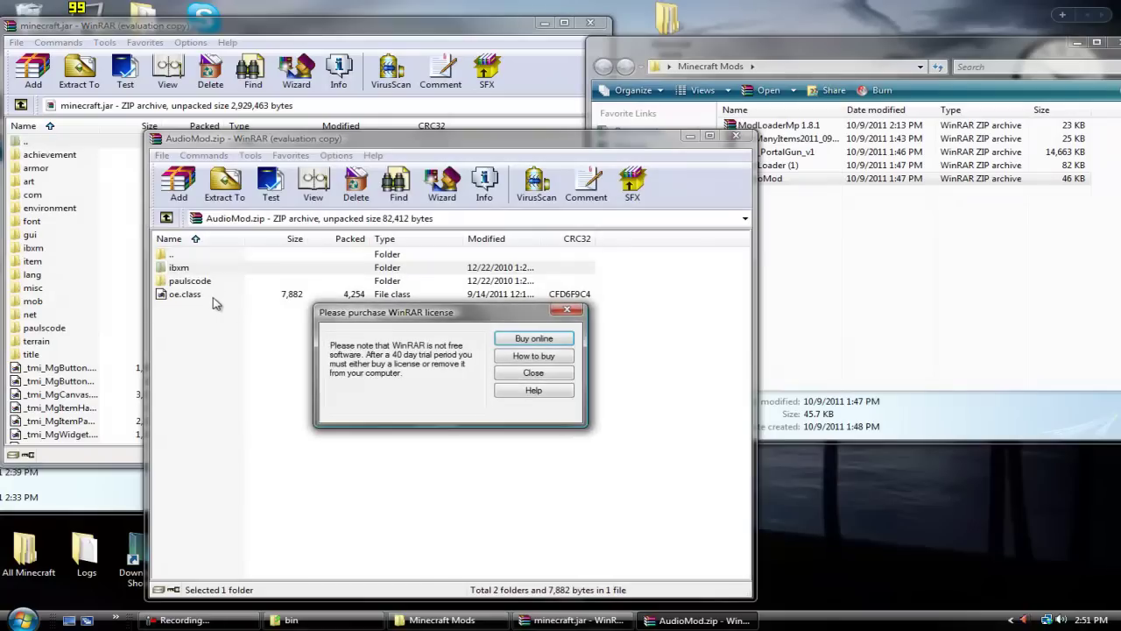
click(537, 374)
shift+click(179, 297)
drag(271, 143, 785, 69)
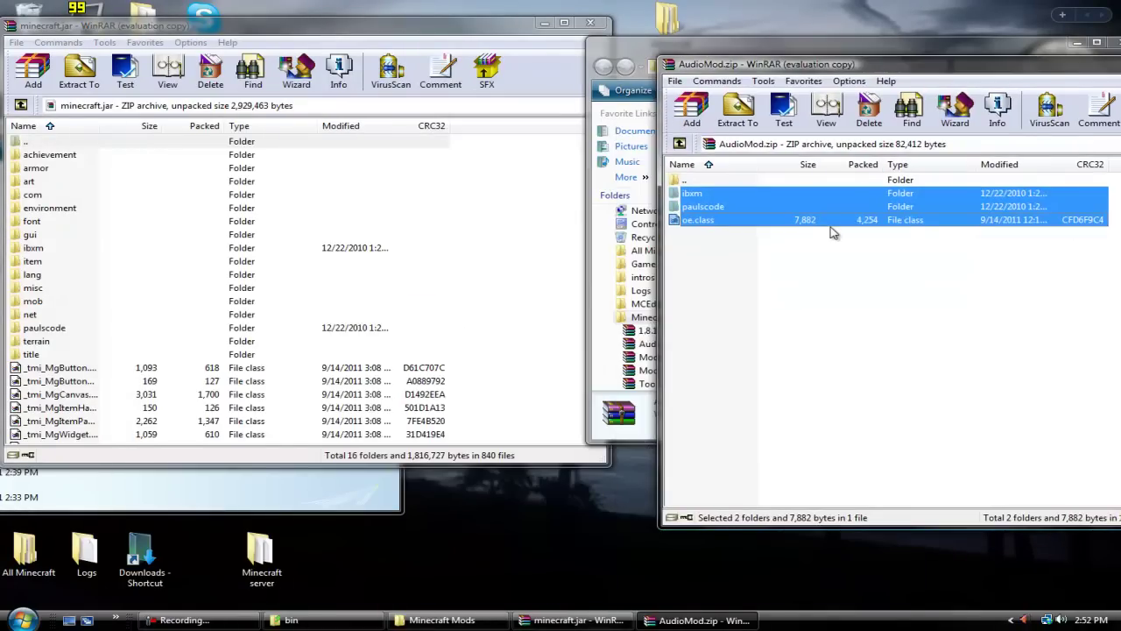
drag(747, 220, 477, 390)
Step: Close AudioMod and open the ModLoader (1) archive beside minecraft.jar
drag(940, 77, 652, 130)
click(967, 117)
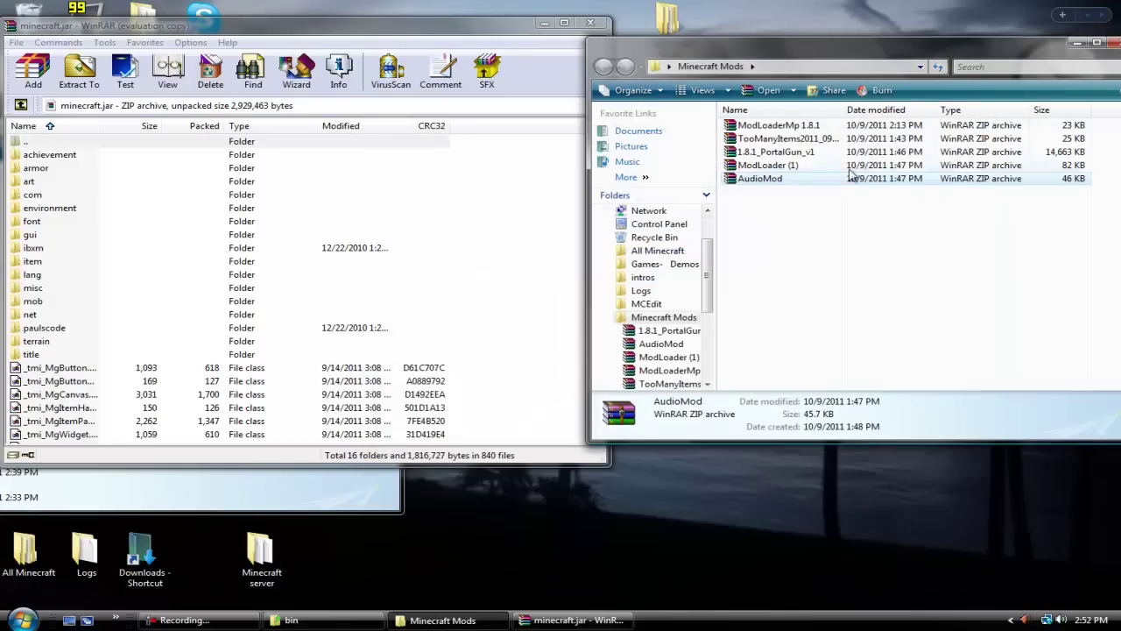
click(782, 167)
double_click(783, 168)
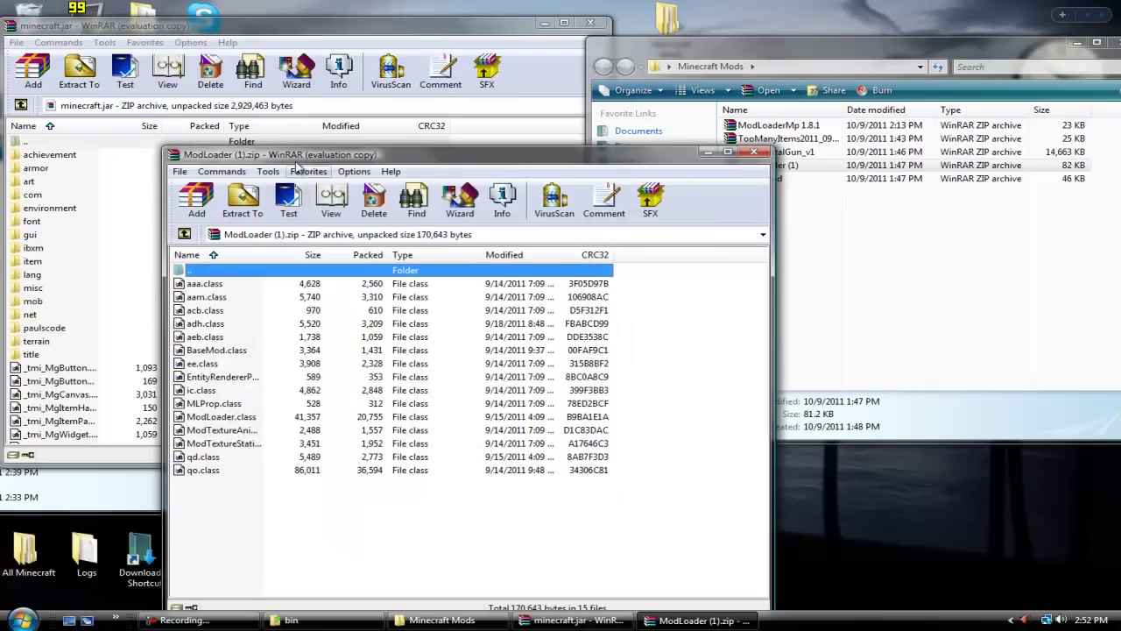
drag(302, 118, 528, 89)
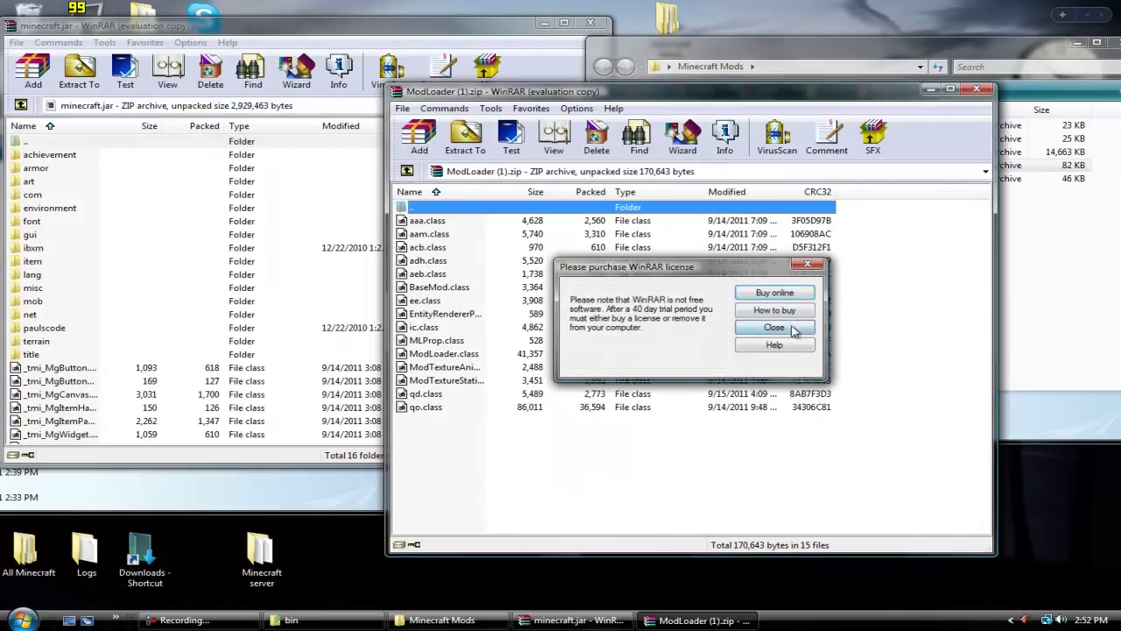
Step: Drag the 15 ModLoader files, aaa.class through qo.class, into minecraft.jar, then close ModLoader
key(Escape)
click(444, 223)
shift+click(418, 411)
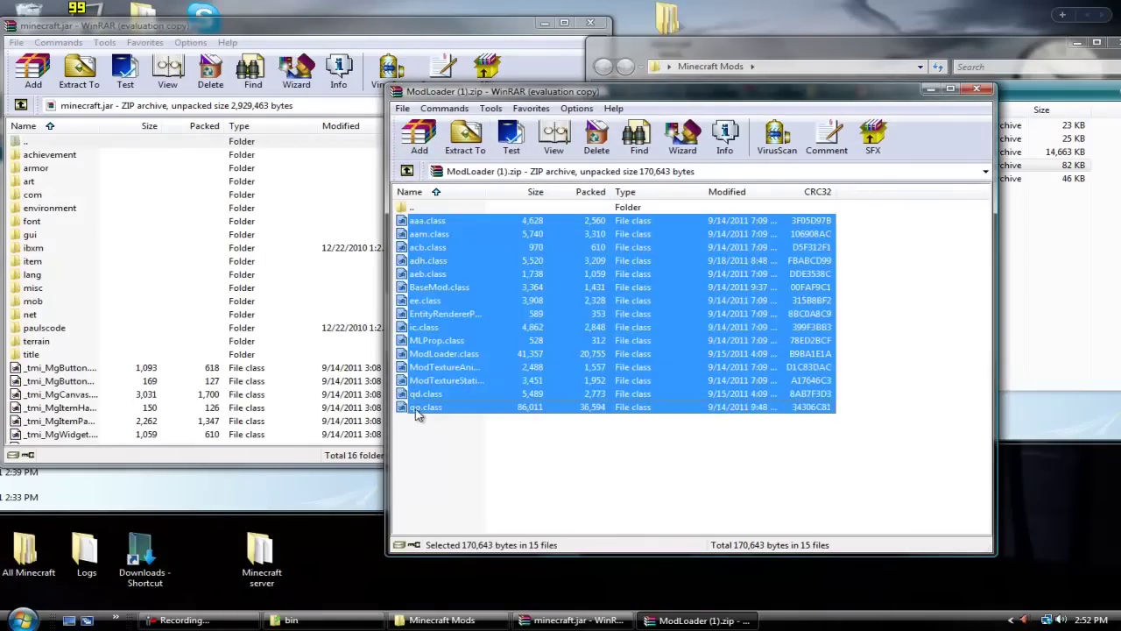
drag(432, 339, 220, 414)
drag(644, 343, 929, 66)
click(977, 88)
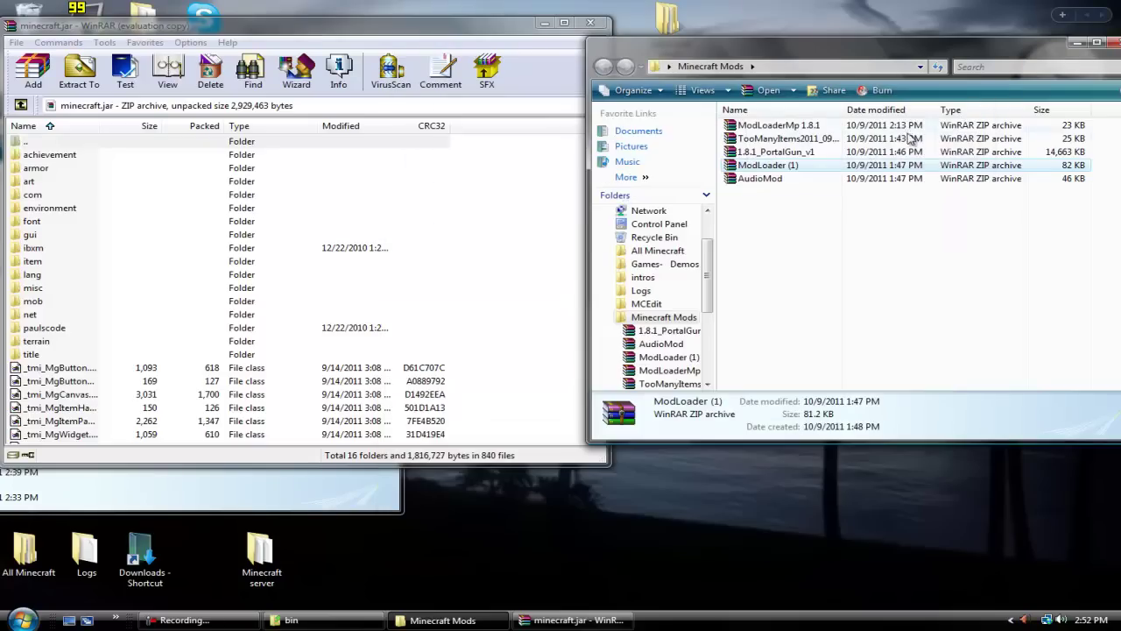
Step: Copy all 8 ModLoaderMp 1.8.1 files, starting at adw.class, into minecraft.jar and close it
click(785, 127)
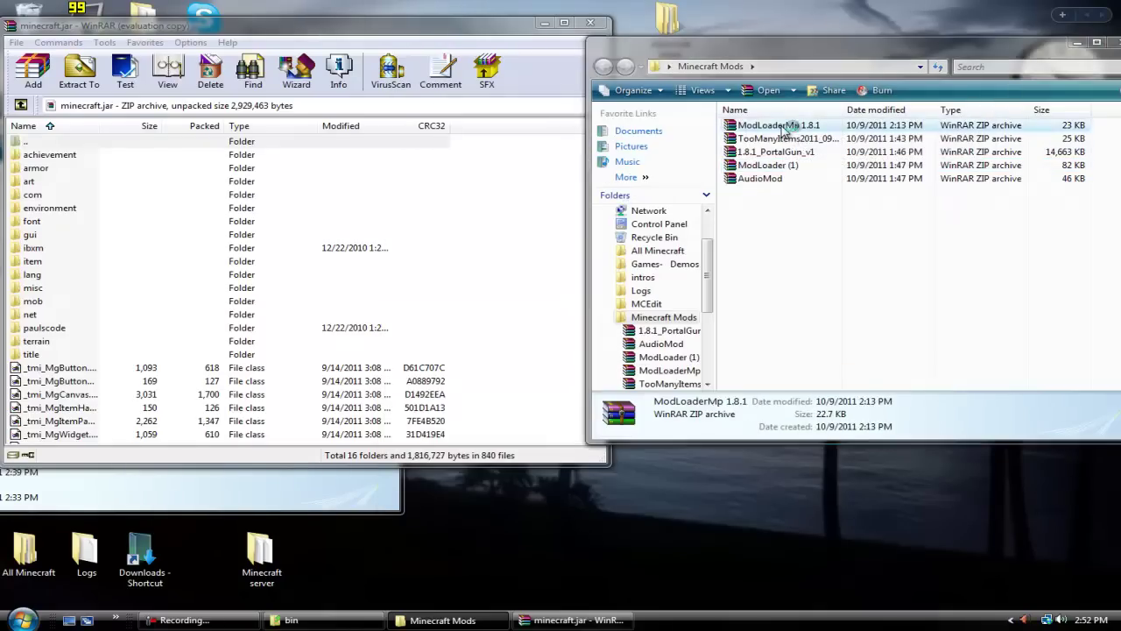
double_click(785, 127)
drag(157, 19, 579, 28)
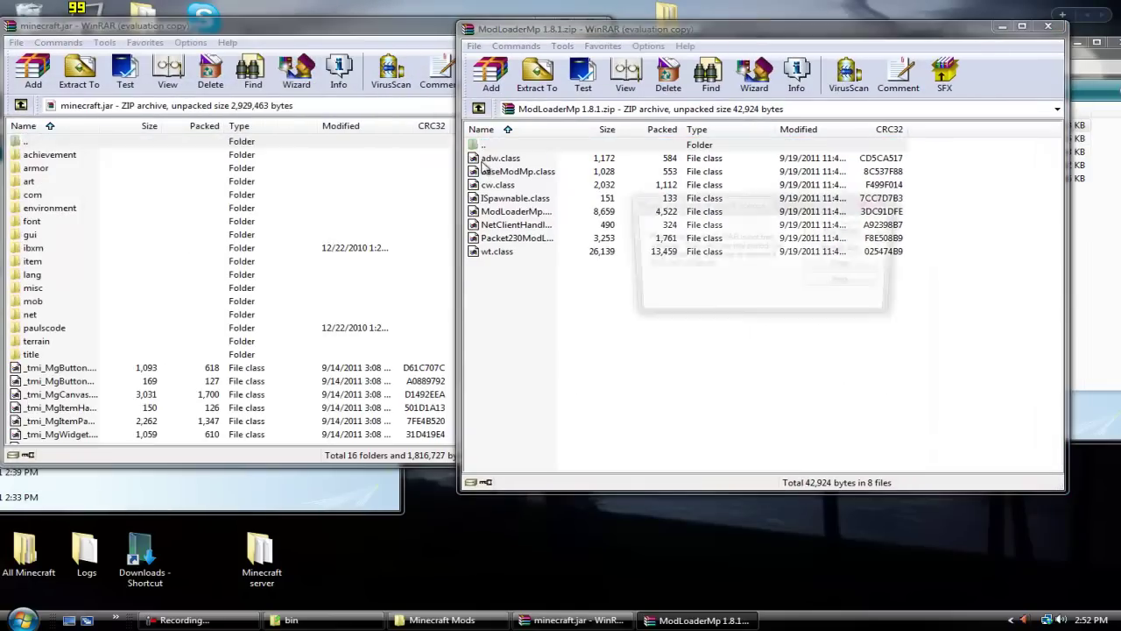
click(846, 261)
click(498, 159)
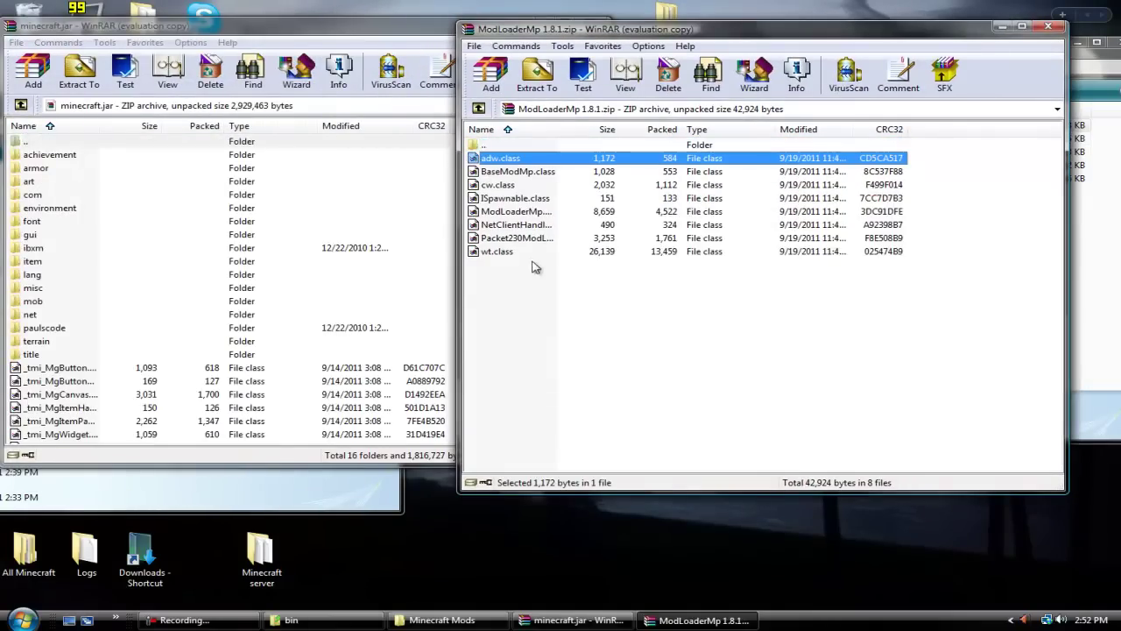
shift+click(512, 253)
drag(606, 213, 359, 396)
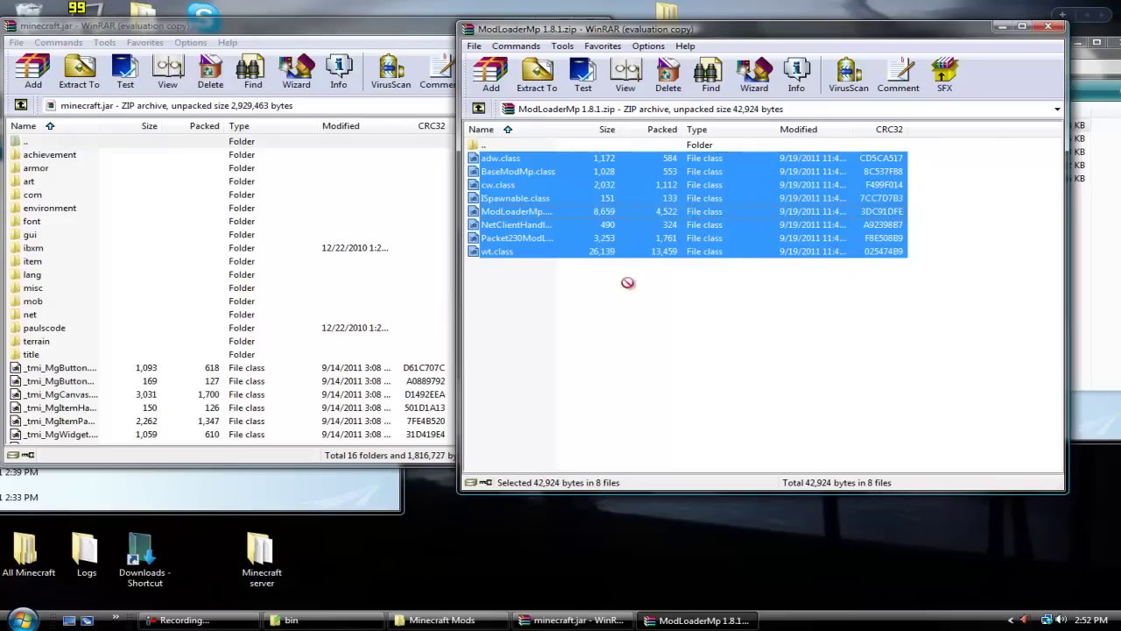
click(1048, 26)
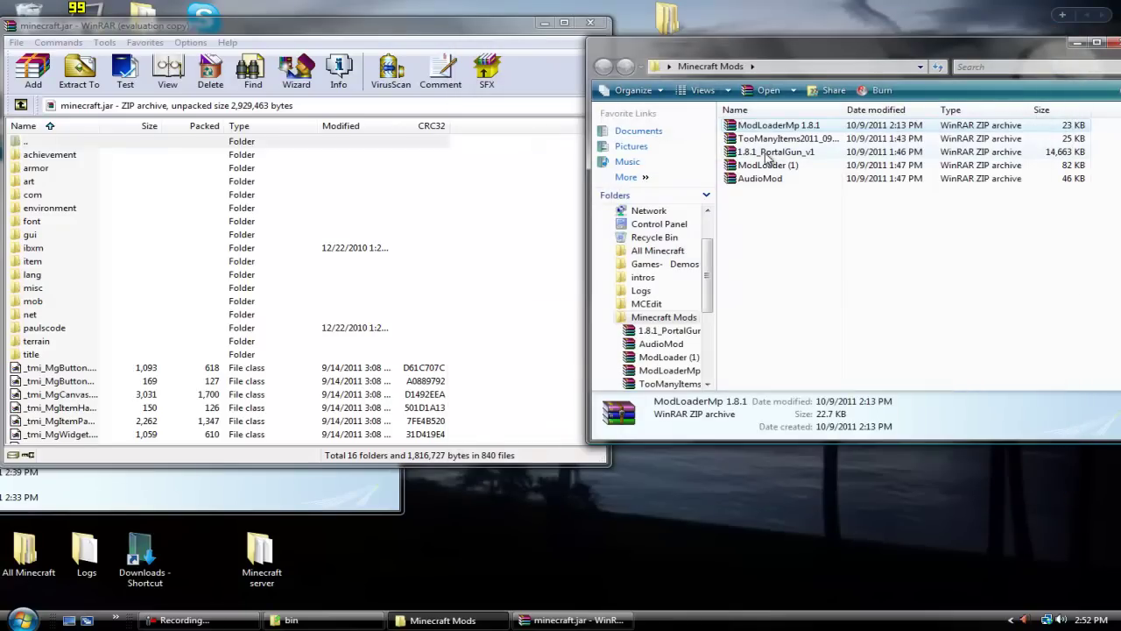
Step: Copy all 15 TooManyItems2011_09_14 files into minecraft.jar, then close both archives
double_click(773, 140)
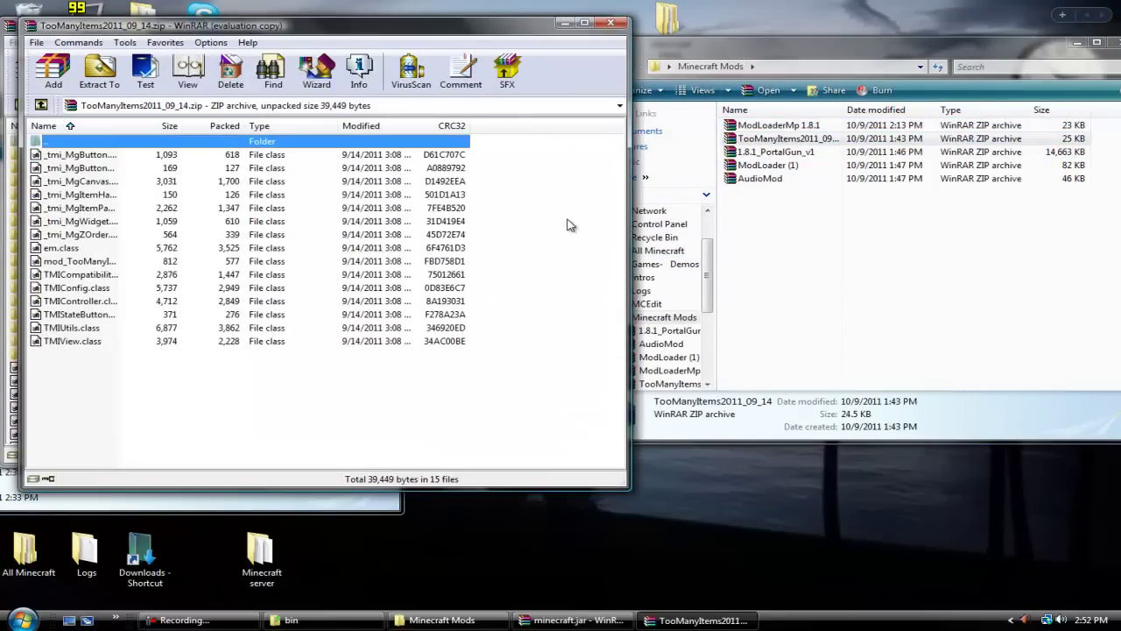
drag(229, 27, 770, 29)
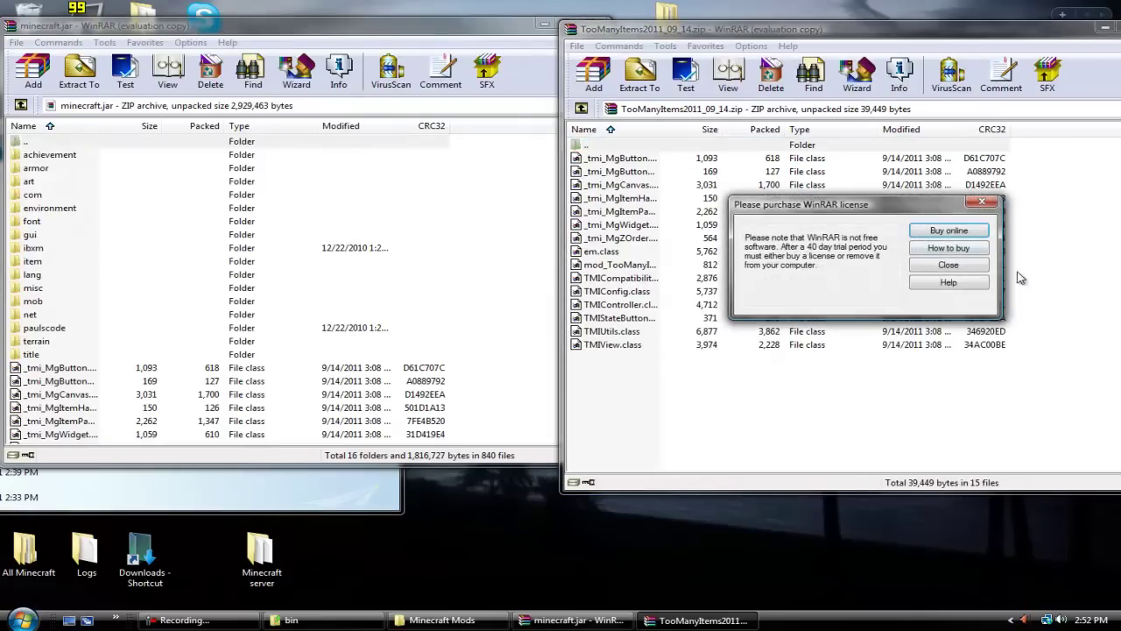
click(974, 266)
click(648, 159)
shift+click(676, 345)
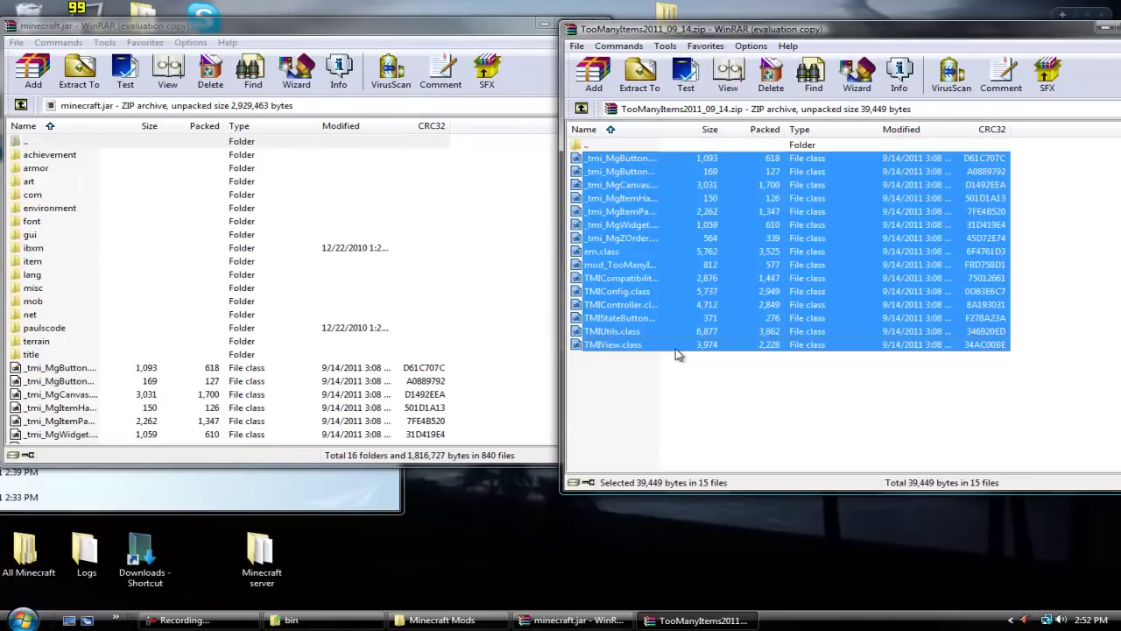
drag(443, 405, 683, 280)
drag(1074, 35, 931, 35)
click(962, 22)
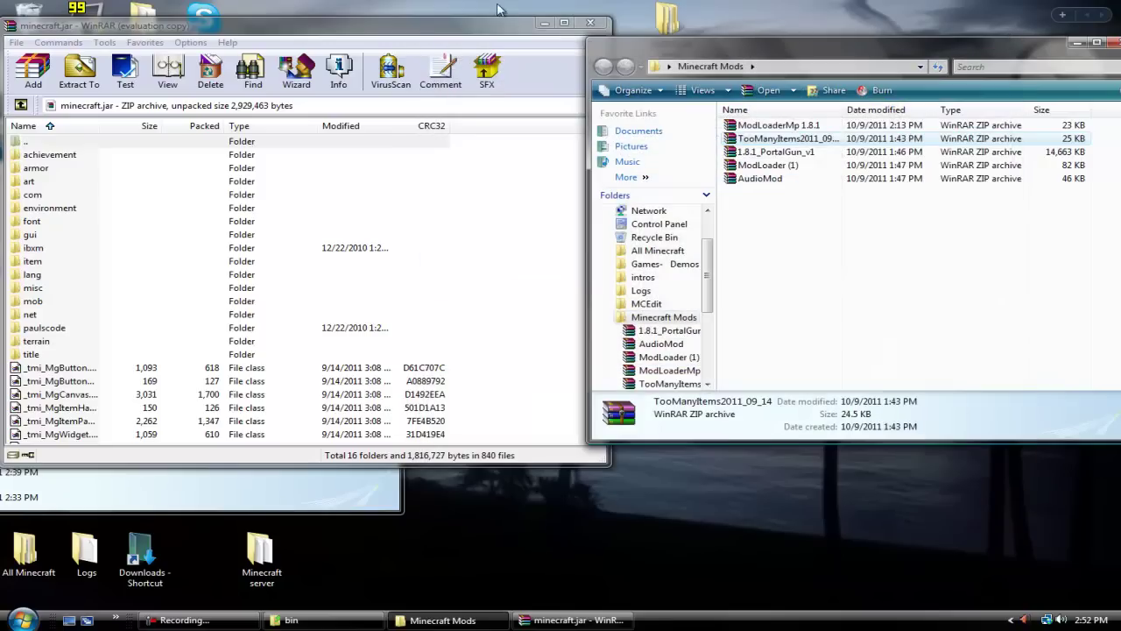
click(590, 23)
Step: Go back from bin to .minecraft and place that window beside Minecraft Mods
drag(174, 105, 421, 69)
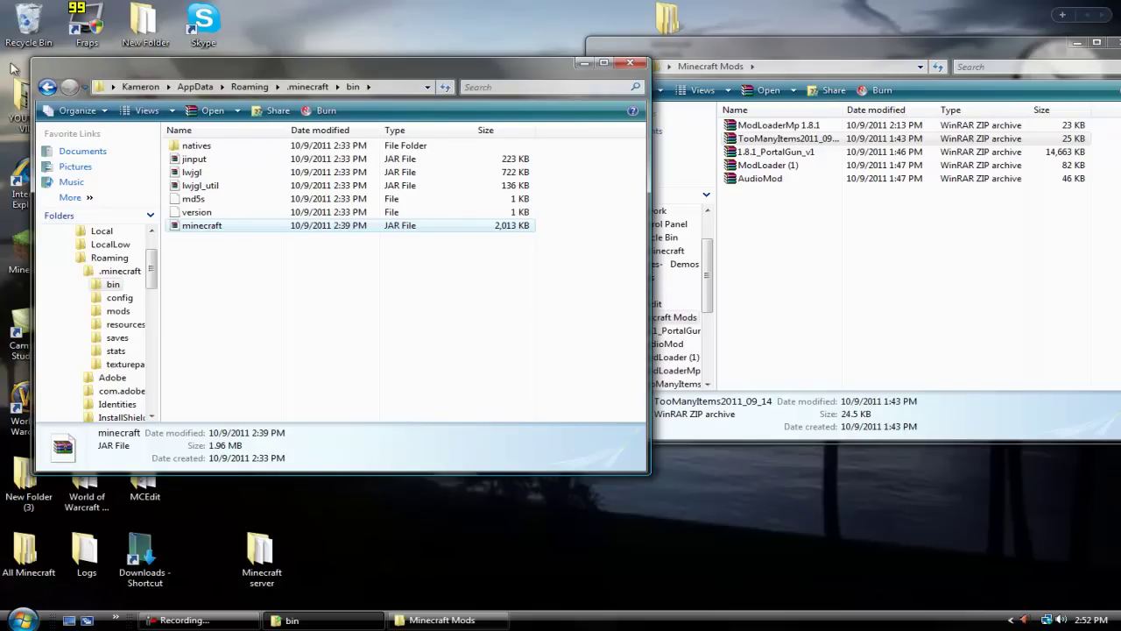
click(49, 91)
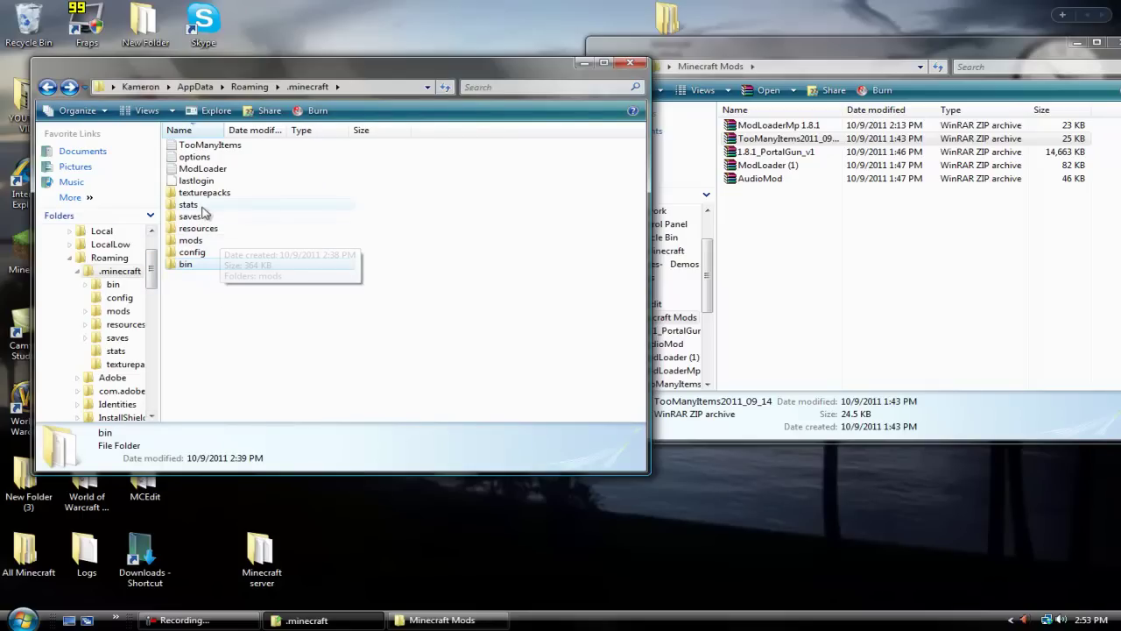
drag(388, 72, 371, 48)
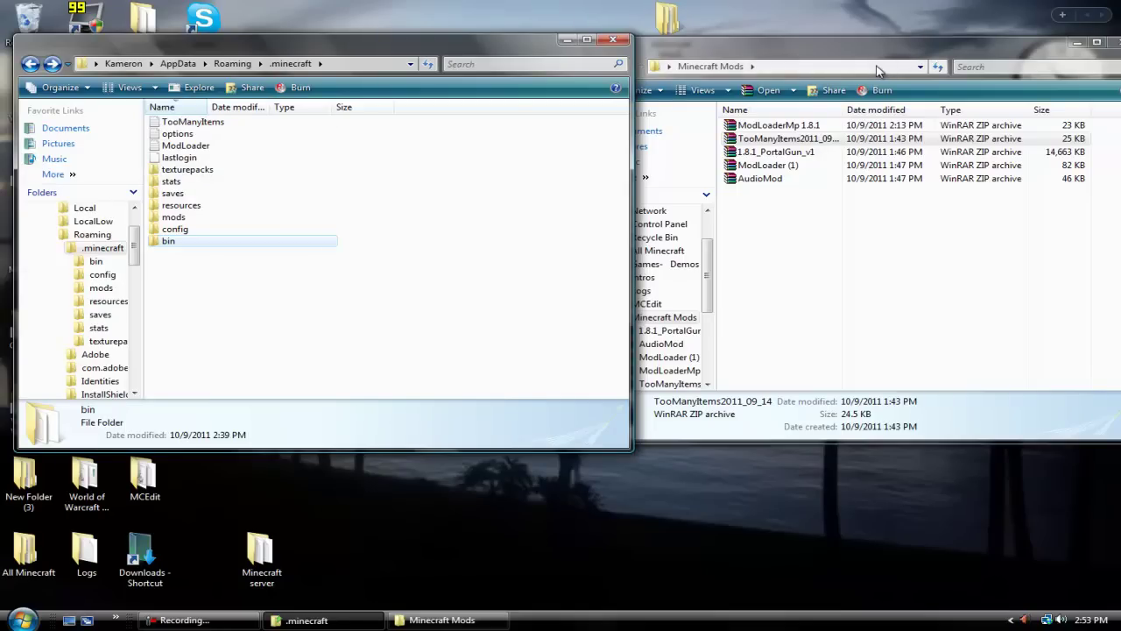
click(775, 59)
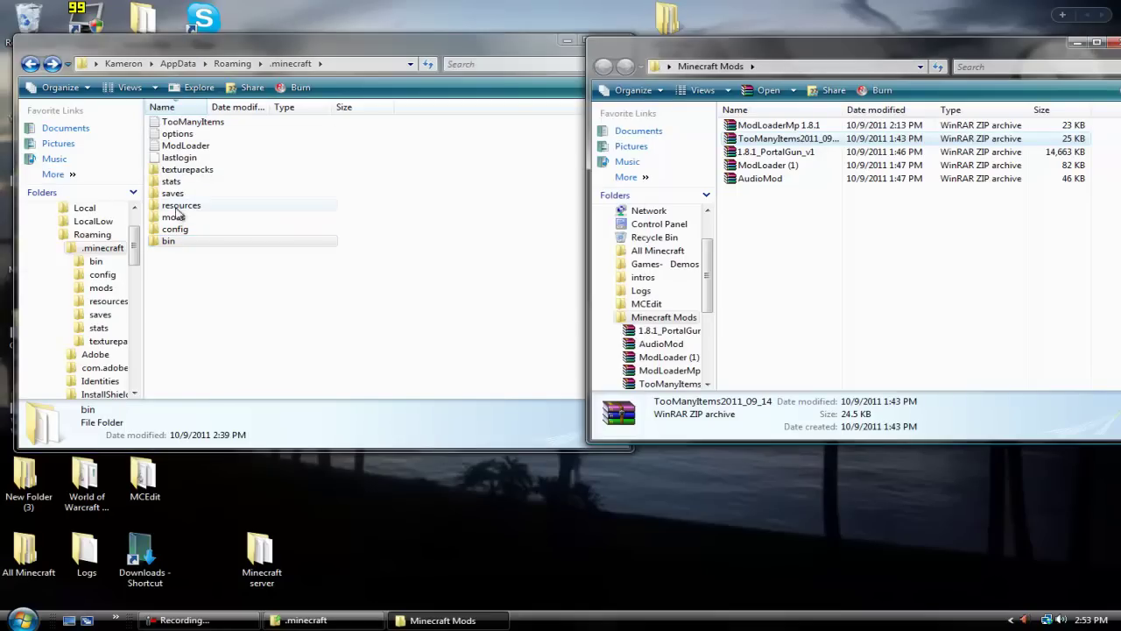
Step: Open the .minecraft folder's context menu, close it unused, and bring Minecraft Mods forward
click(290, 301)
right_click(290, 300)
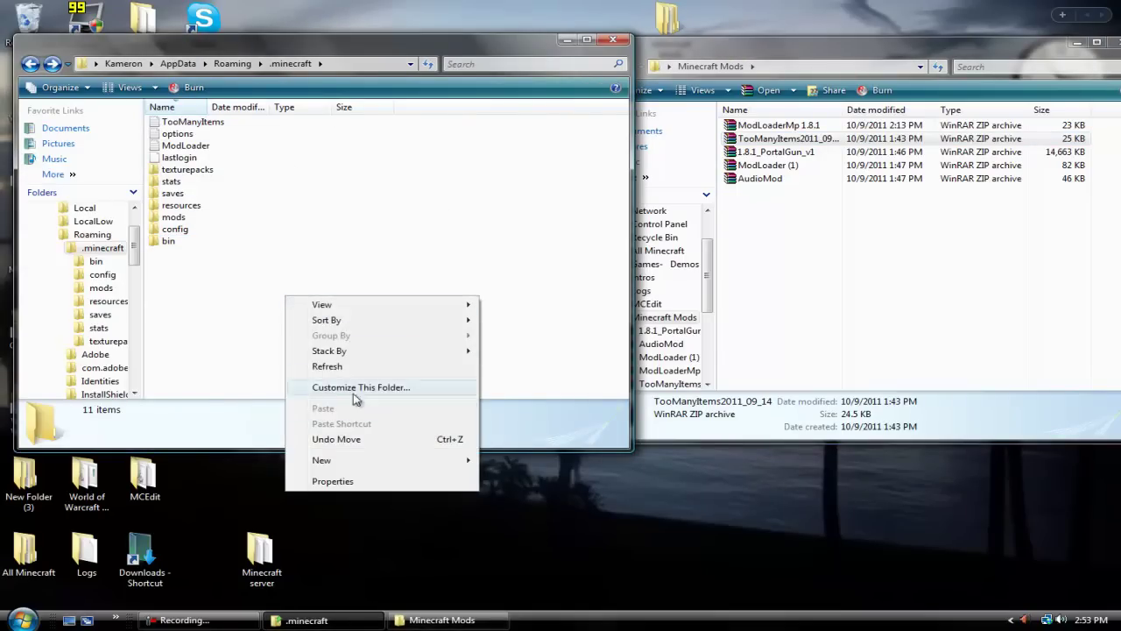
mouse_move(355, 321)
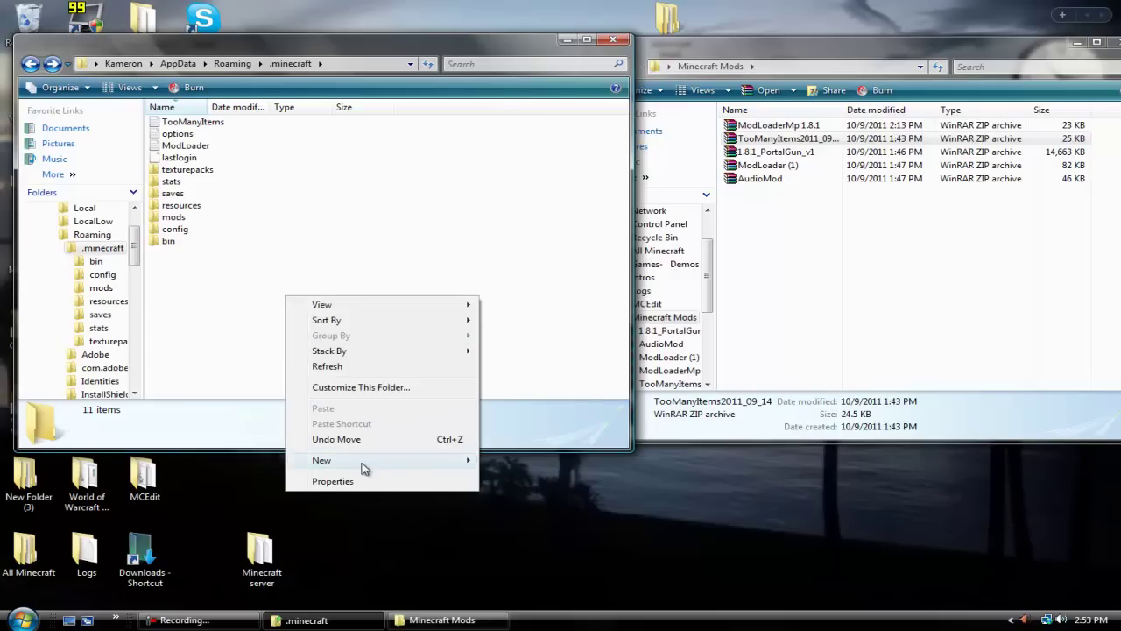
mouse_move(362, 462)
click(295, 281)
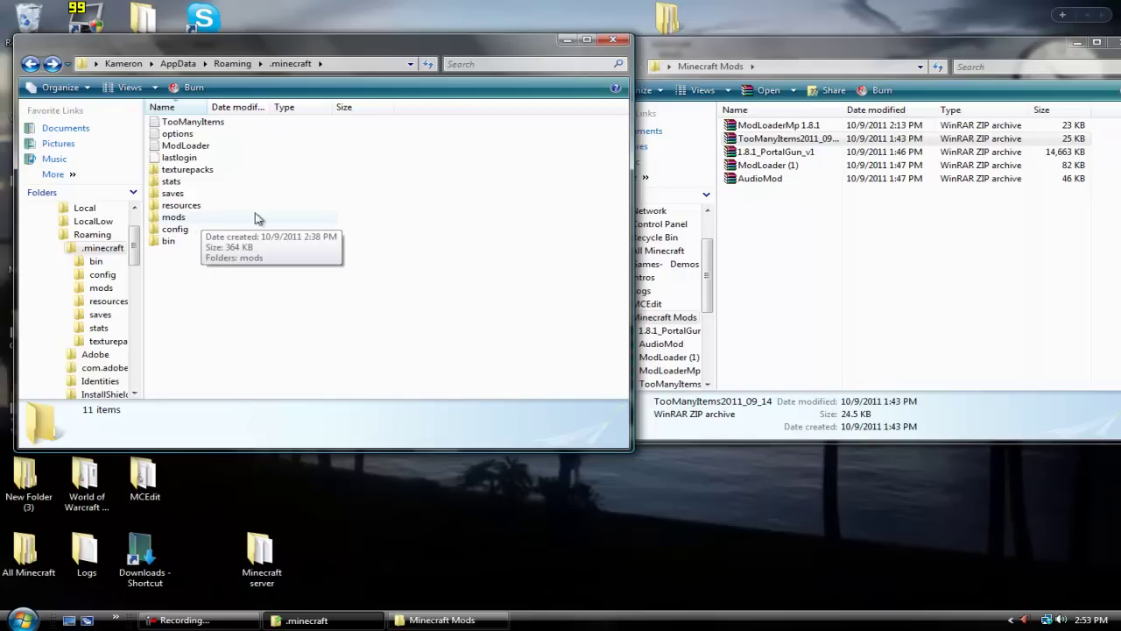
click(845, 48)
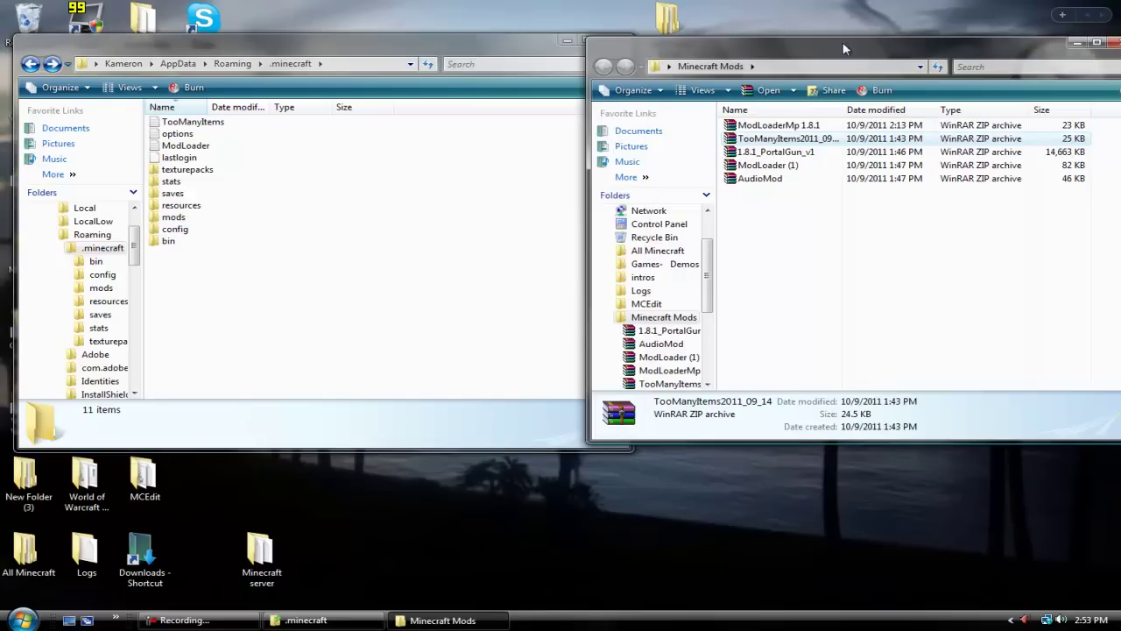
Step: Open the 1.8.1_PortalGun_v1 archive and place it beside the .minecraft folder, closing the Minecraft Mods window
double_click(799, 153)
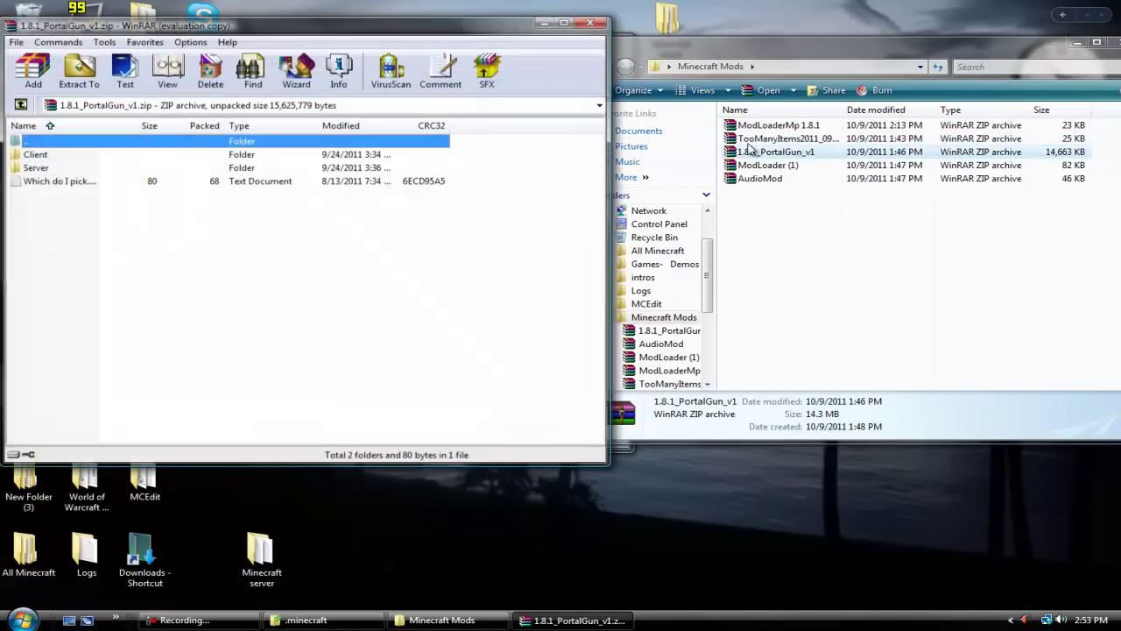
drag(1043, 42, 982, 66)
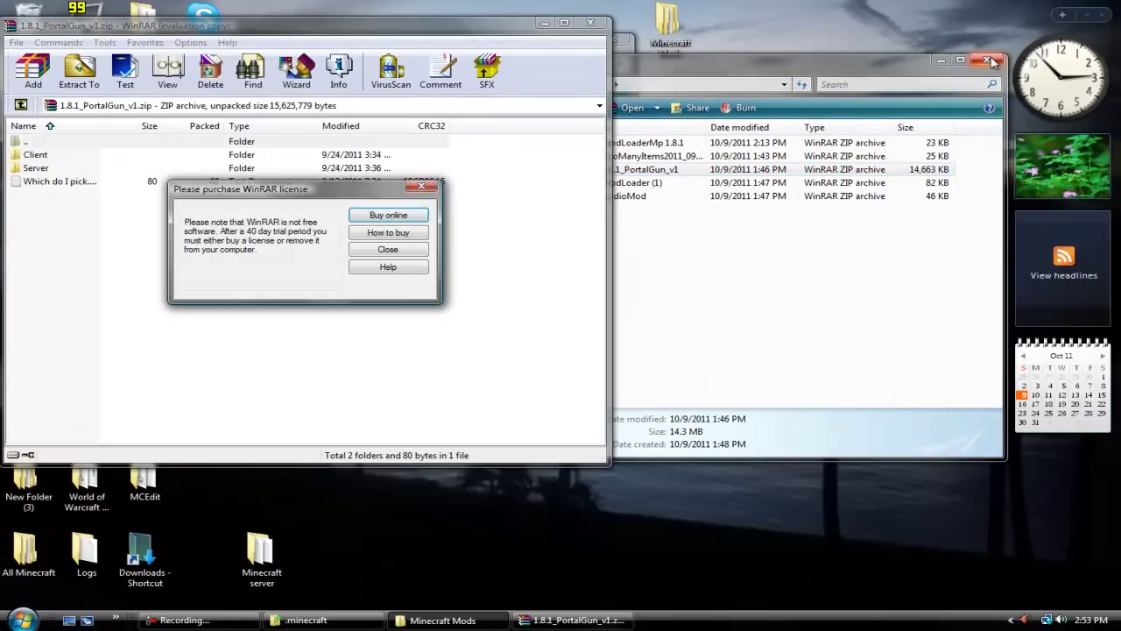
click(386, 250)
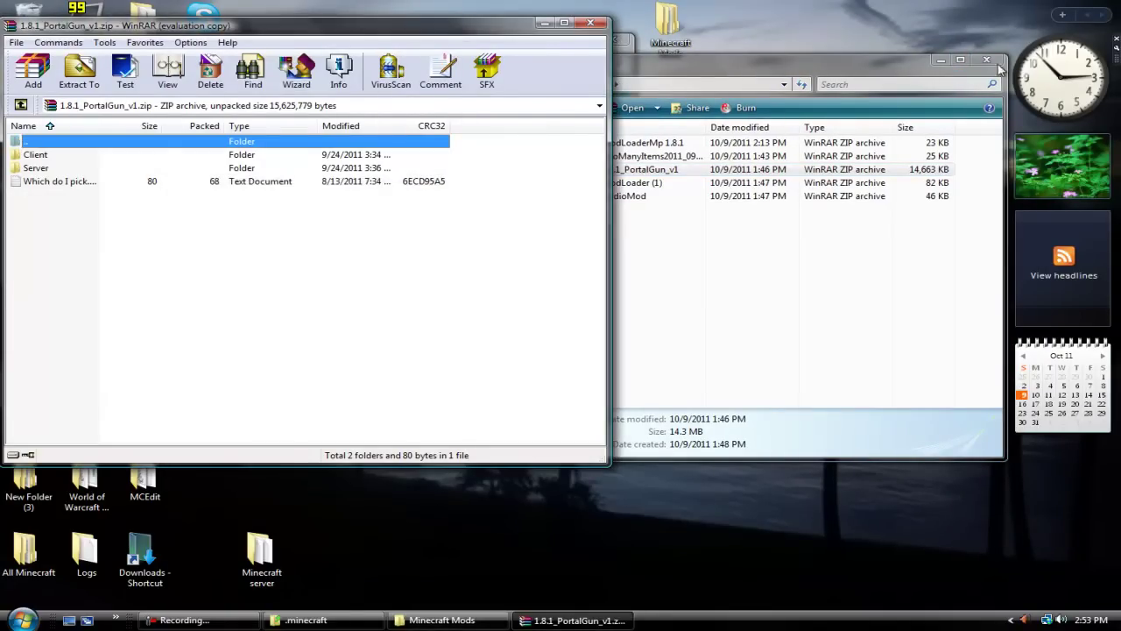
click(989, 61)
drag(278, 40, 876, 41)
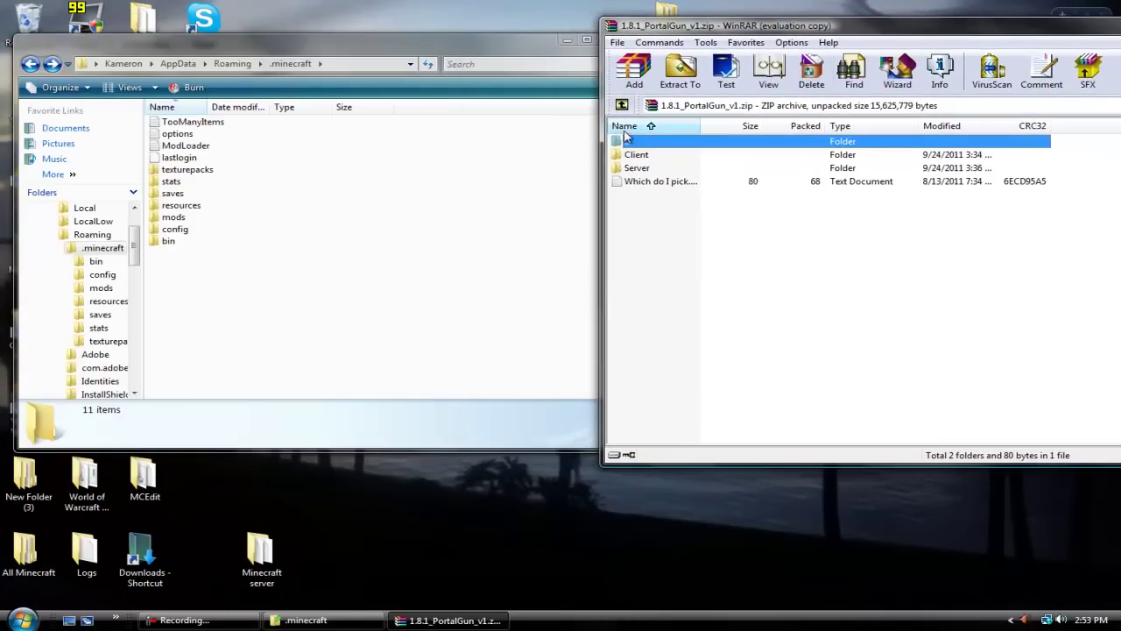
Step: Copy the portalgun folder and portalgun1.8.1v1 zip from Client > place in mods into .minecraft mods
double_click(648, 169)
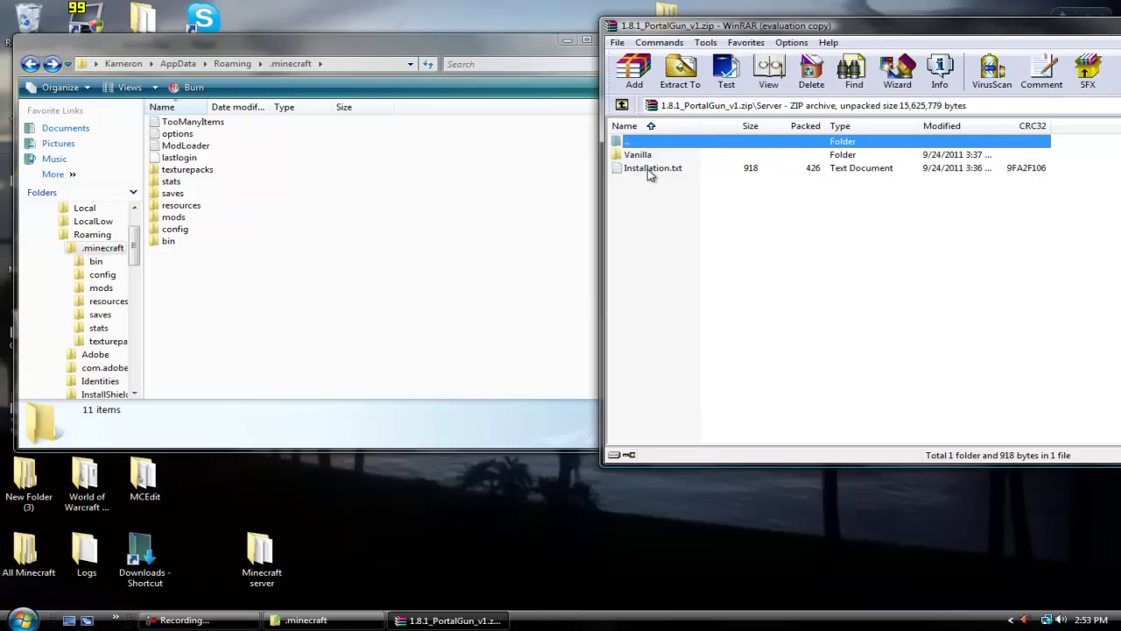
click(623, 106)
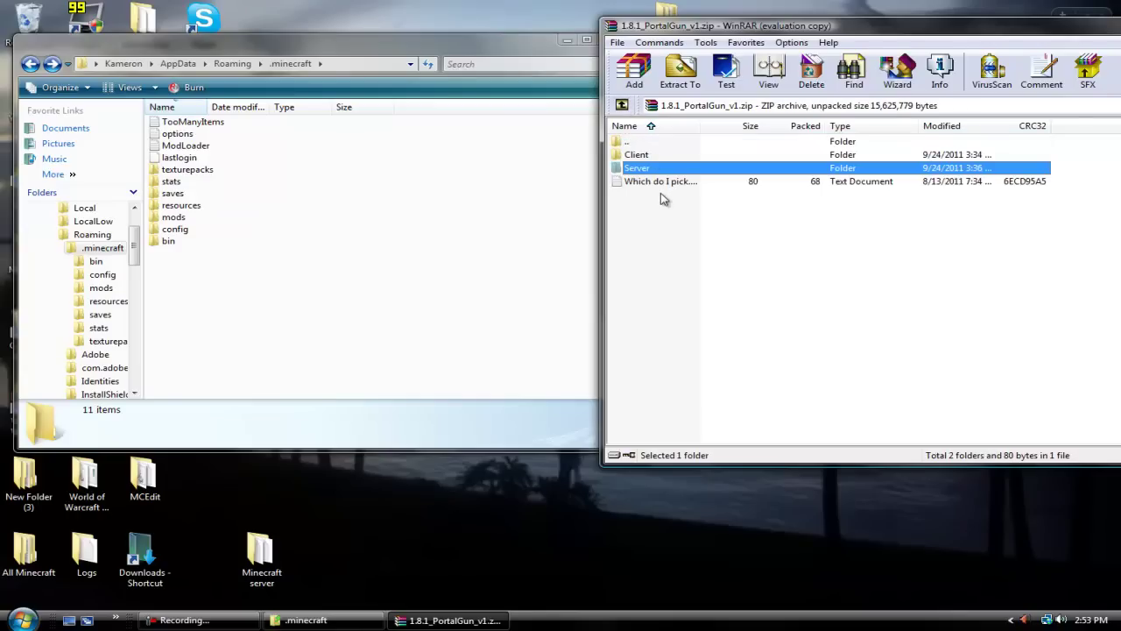
double_click(637, 156)
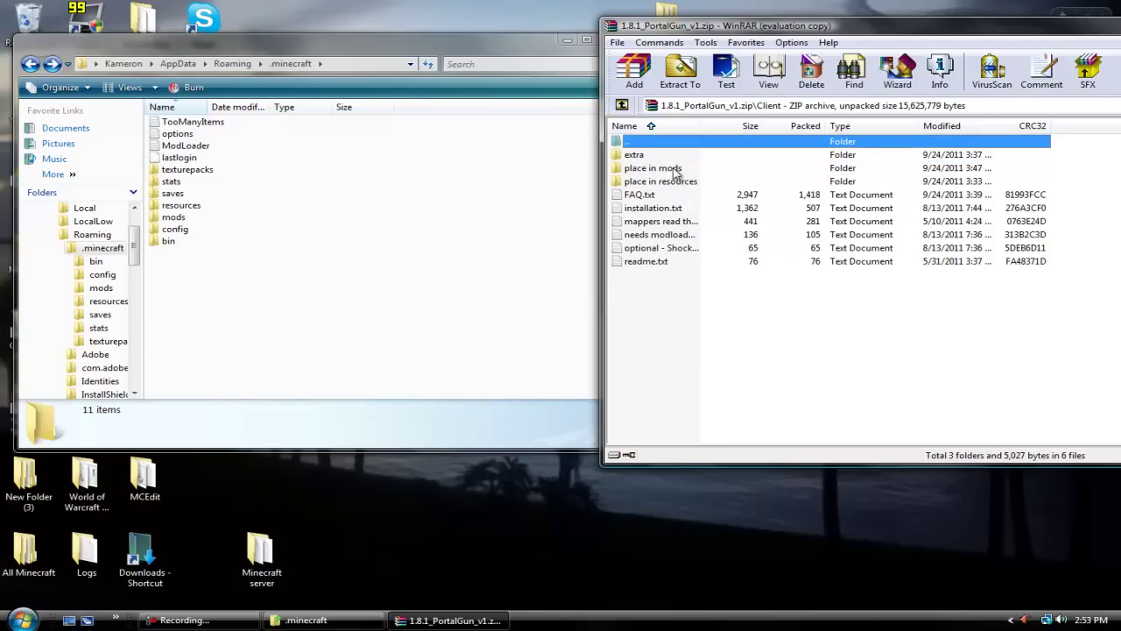
click(628, 110)
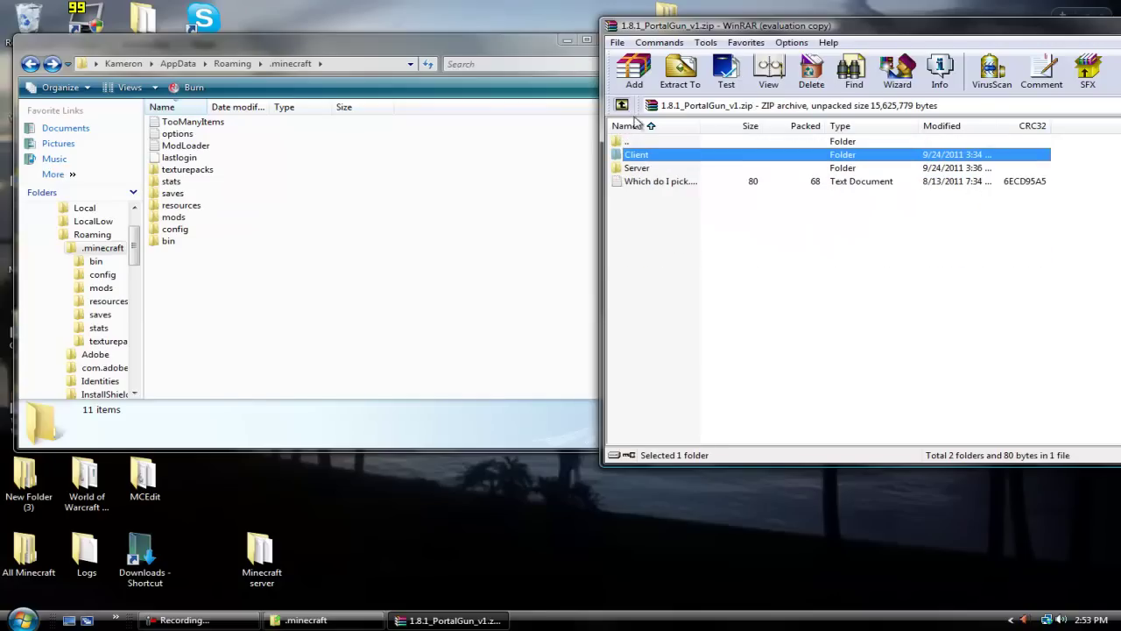
double_click(661, 157)
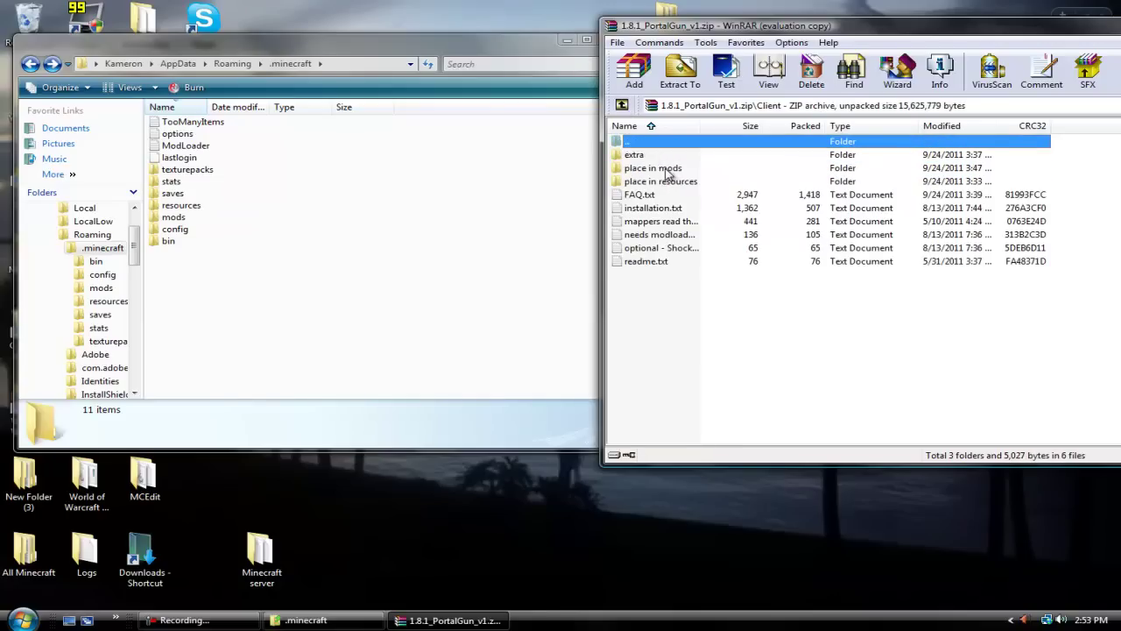
click(660, 168)
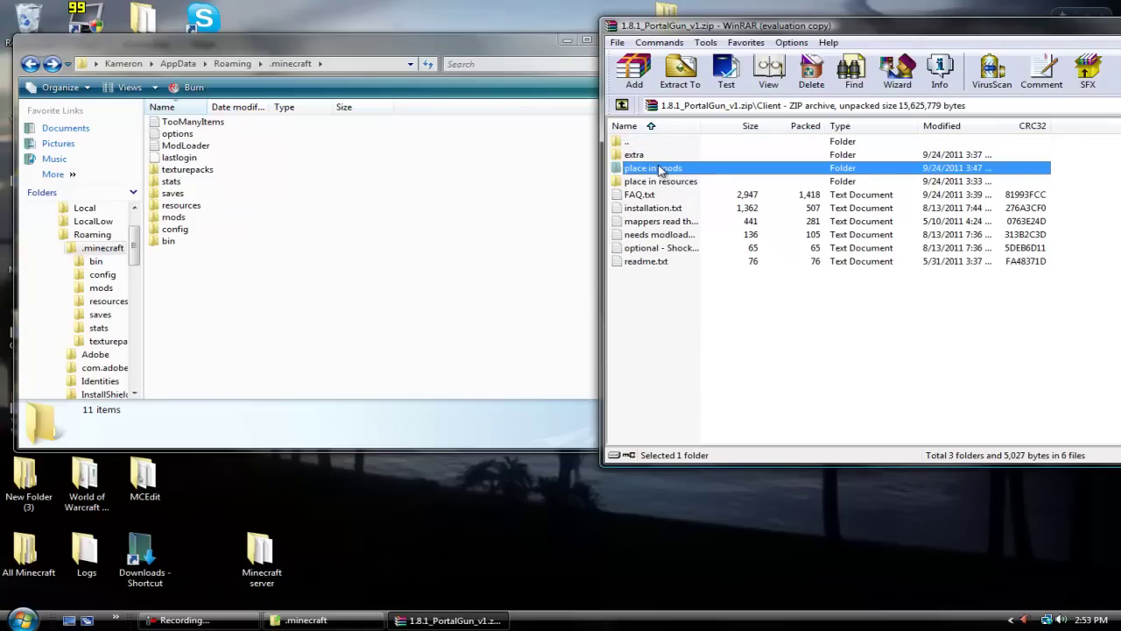
double_click(660, 167)
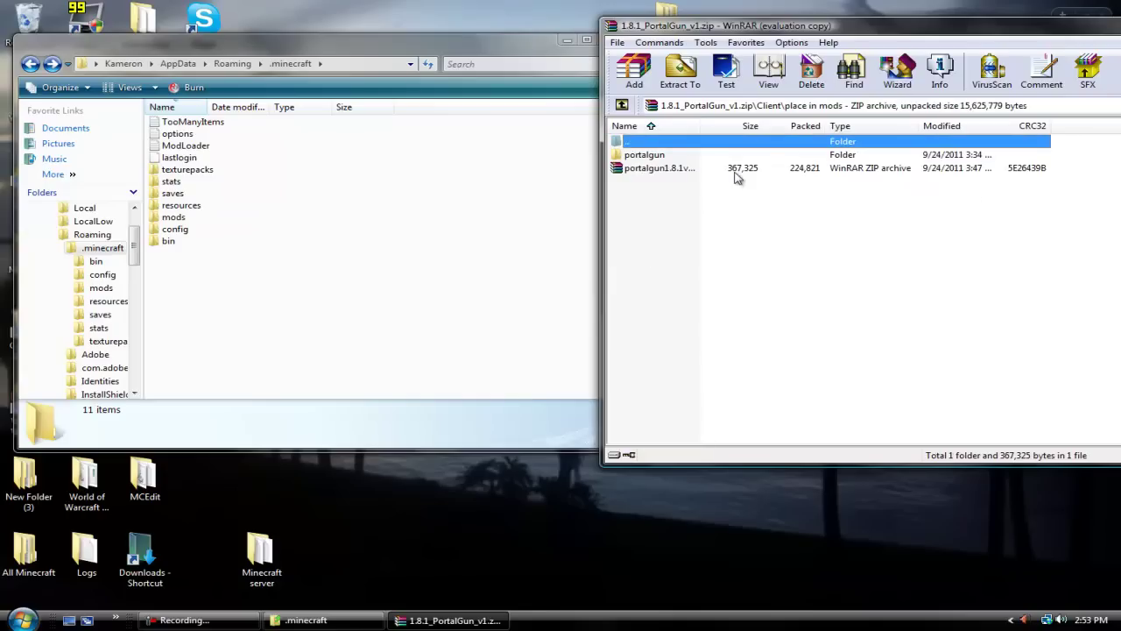
click(622, 105)
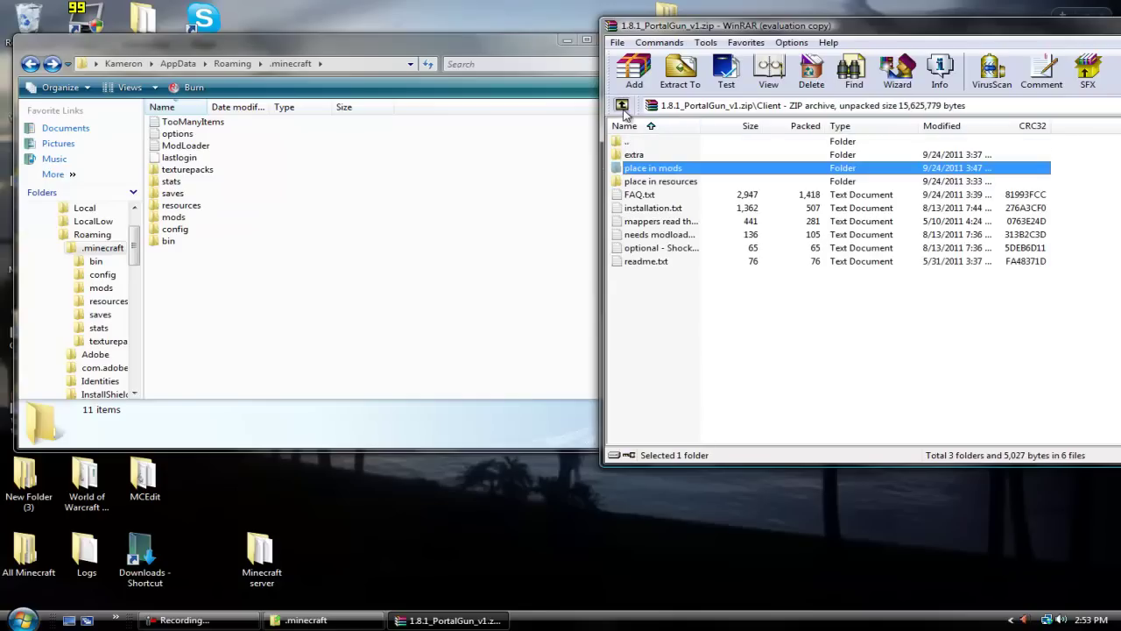
double_click(653, 169)
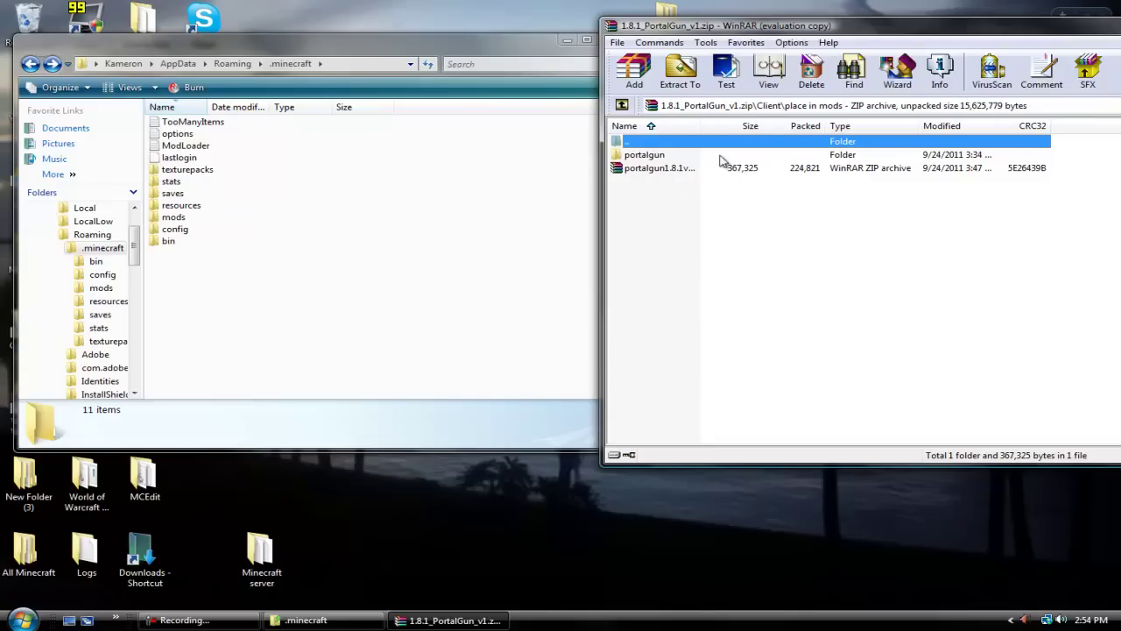
drag(688, 167, 180, 217)
double_click(180, 217)
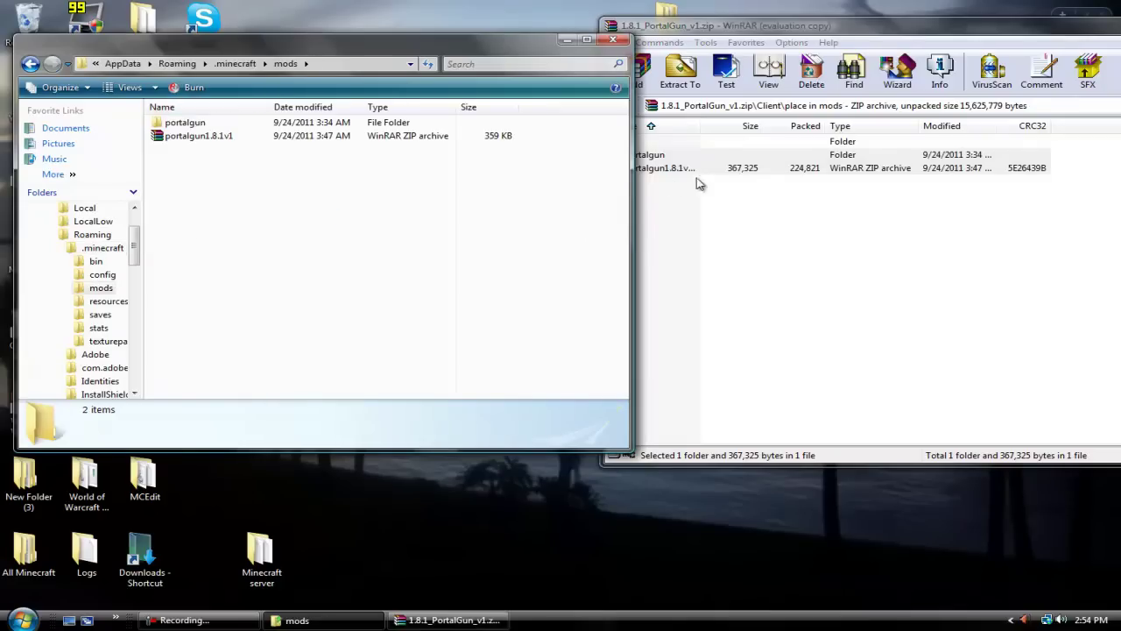
Step: Open the archive's Client > place in resources folder, with Explorer back at .minecraft
click(30, 64)
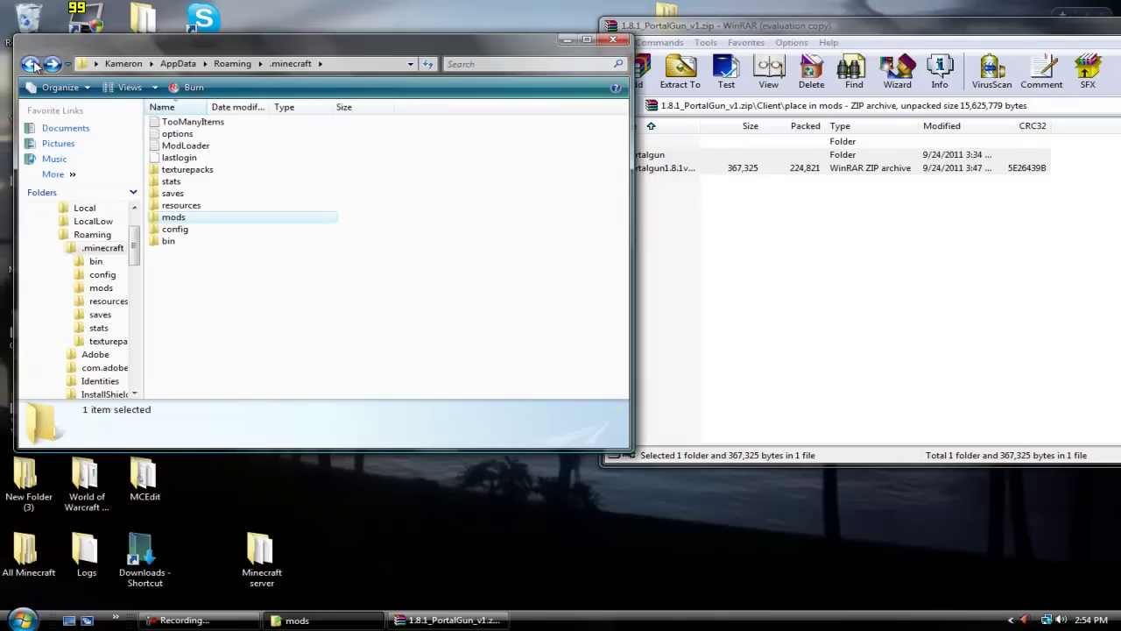
click(797, 35)
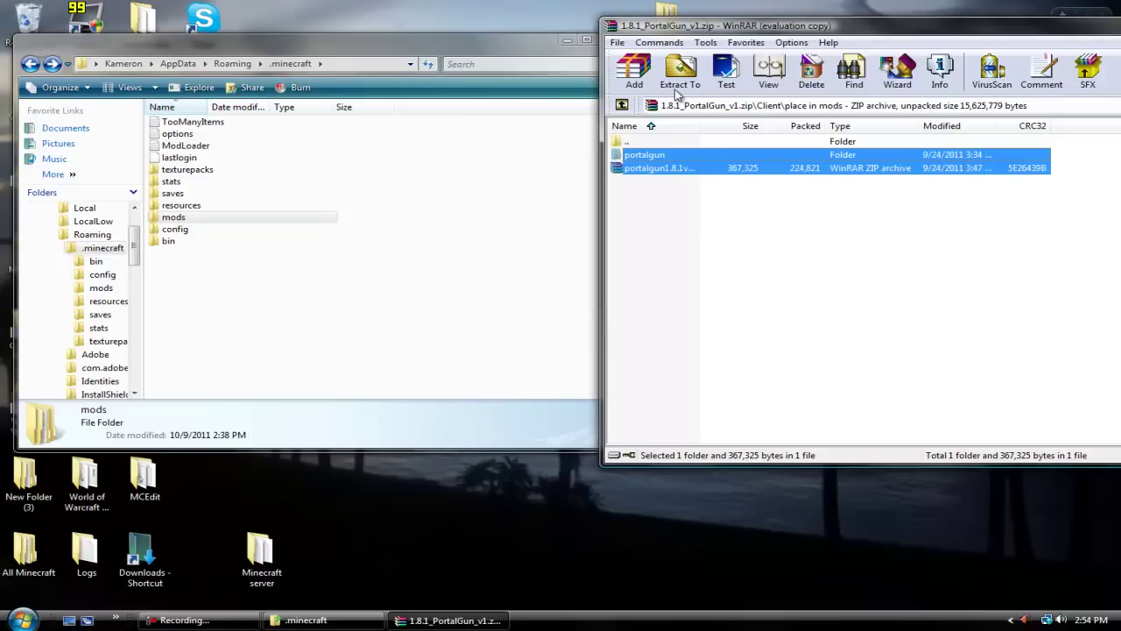
click(622, 106)
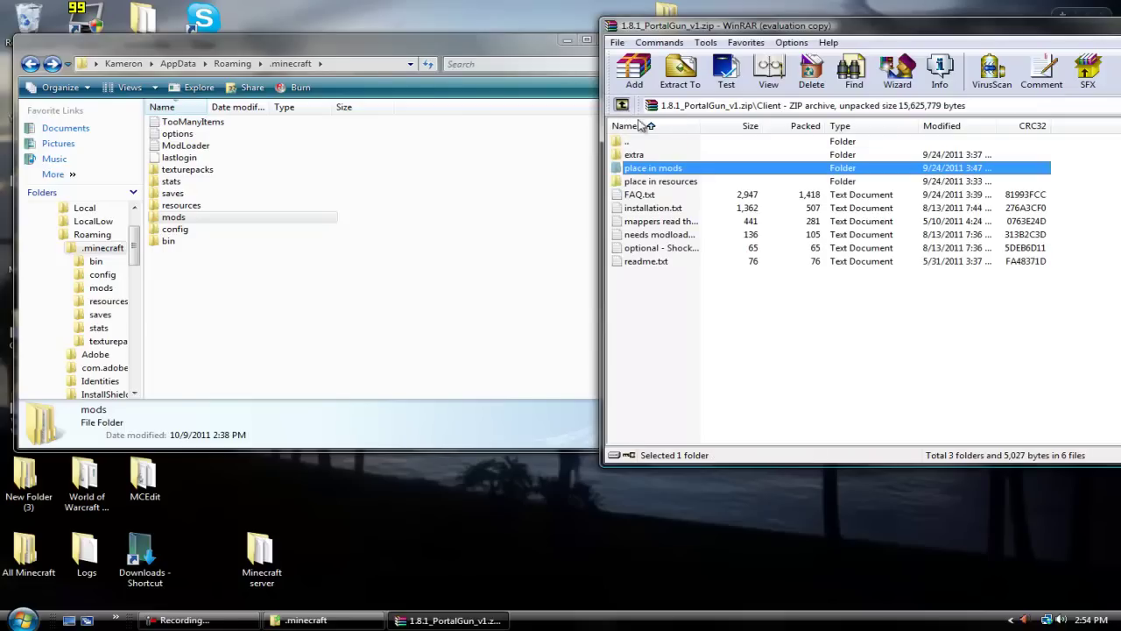
double_click(663, 182)
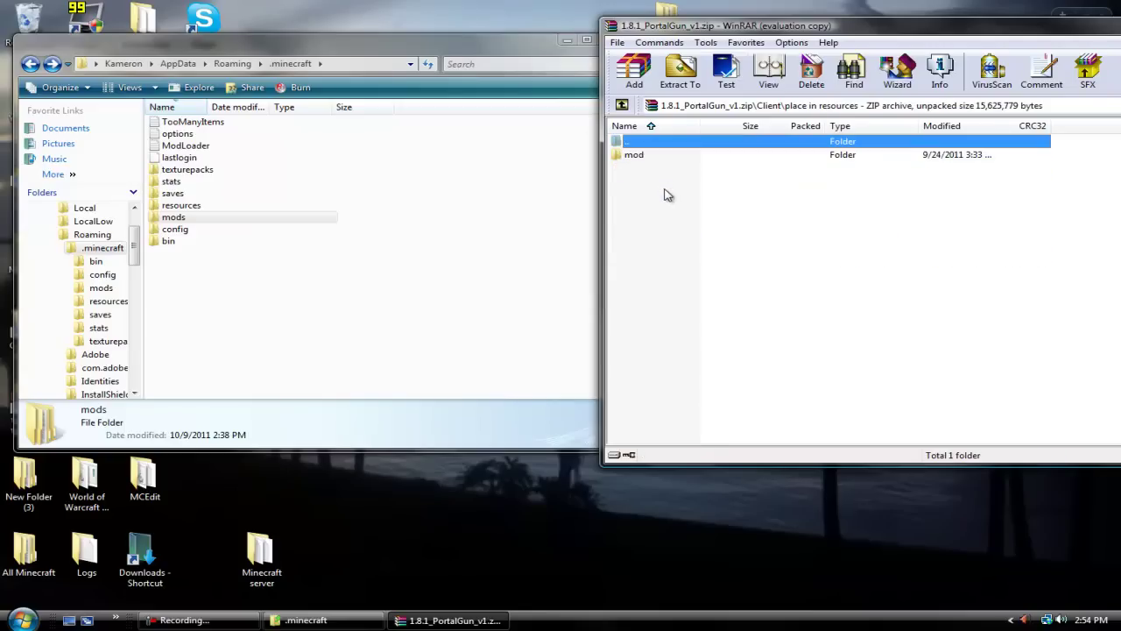
Step: Show the .minecraft resources folder beside the archive's mod folder, then close the PortalGun archive
double_click(192, 206)
click(823, 27)
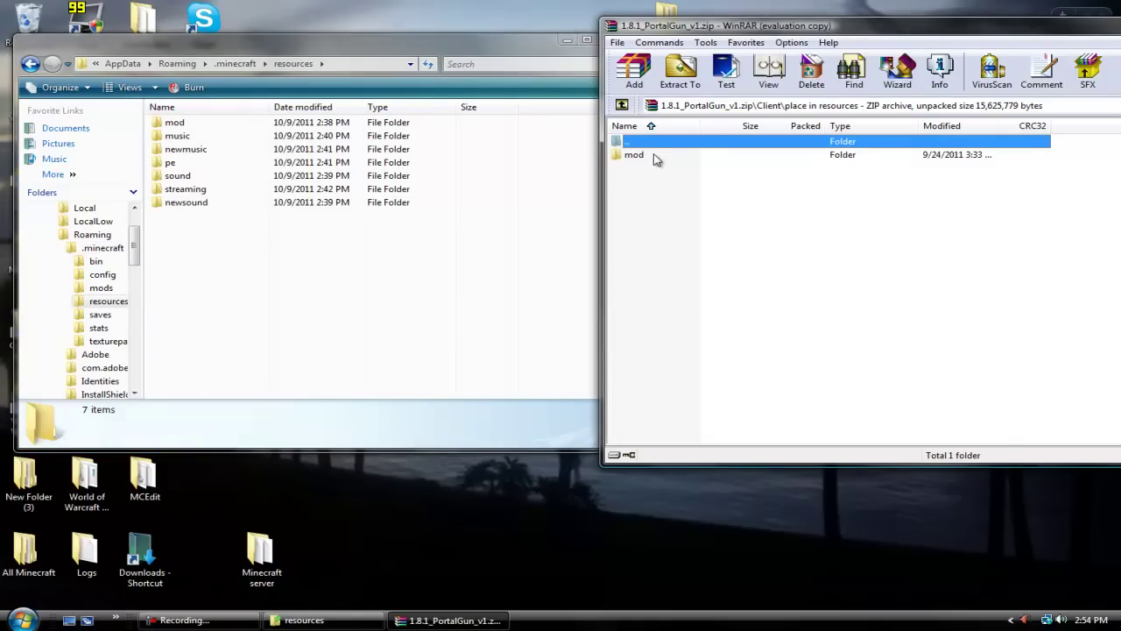
click(659, 156)
click(189, 124)
click(901, 28)
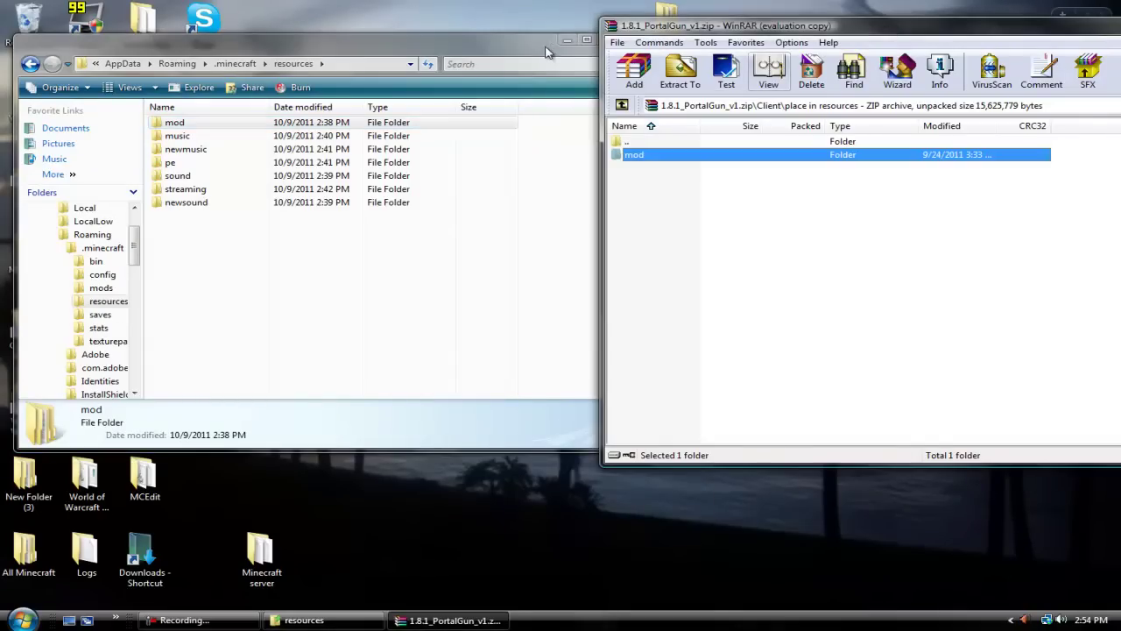
drag(1069, 32, 815, 46)
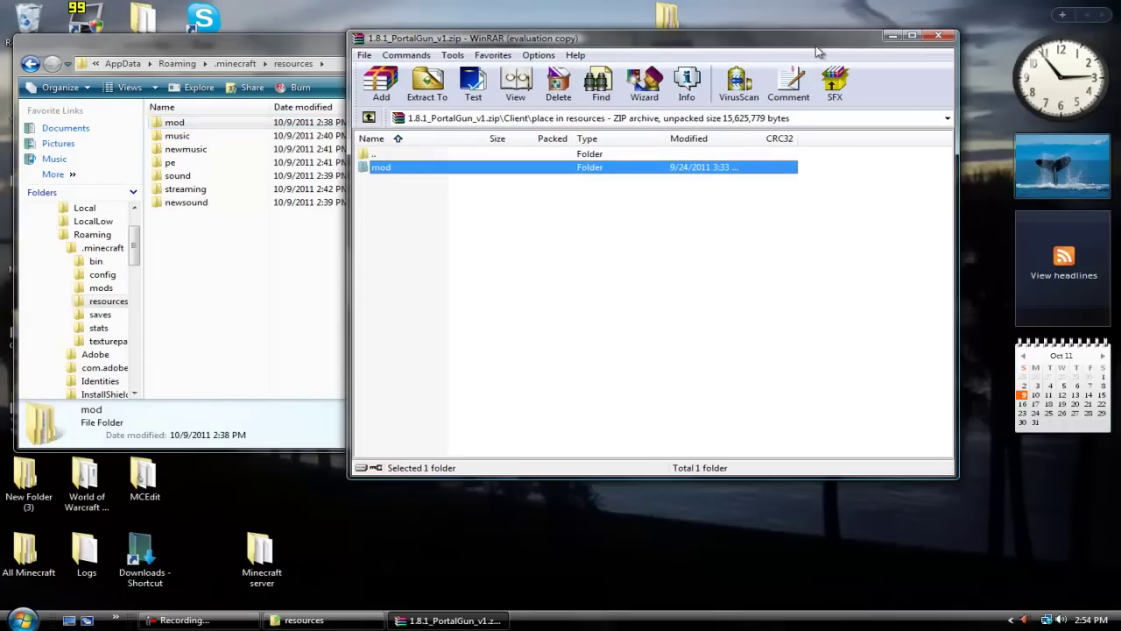
click(939, 37)
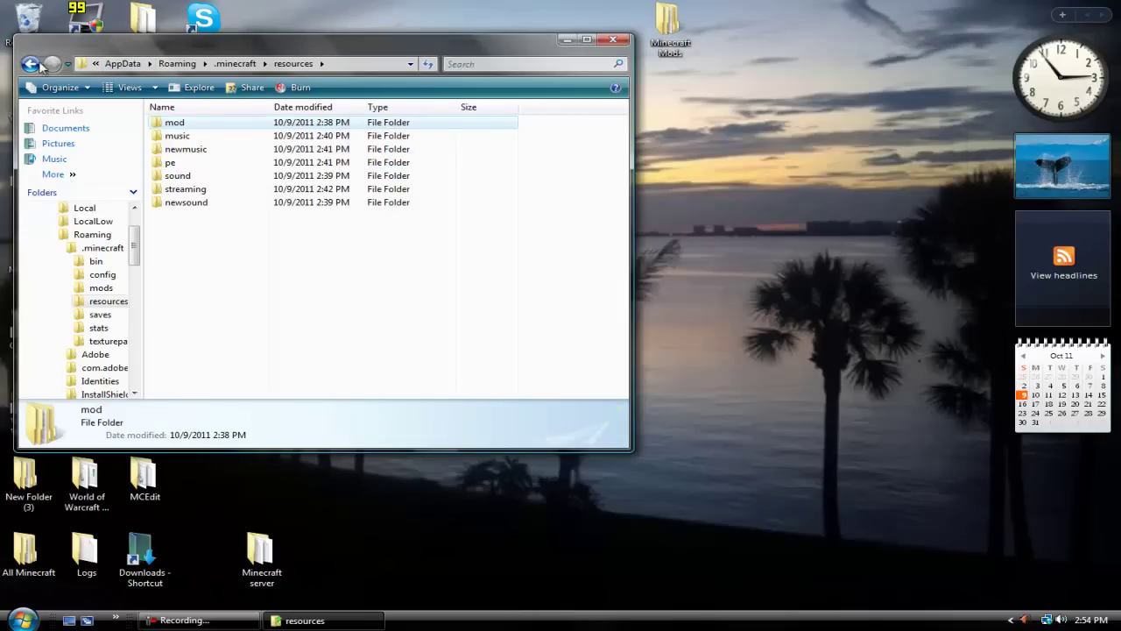
Step: Reopen minecraft.jar as an archive from the .minecraft bin folder
click(30, 63)
double_click(194, 240)
double_click(203, 204)
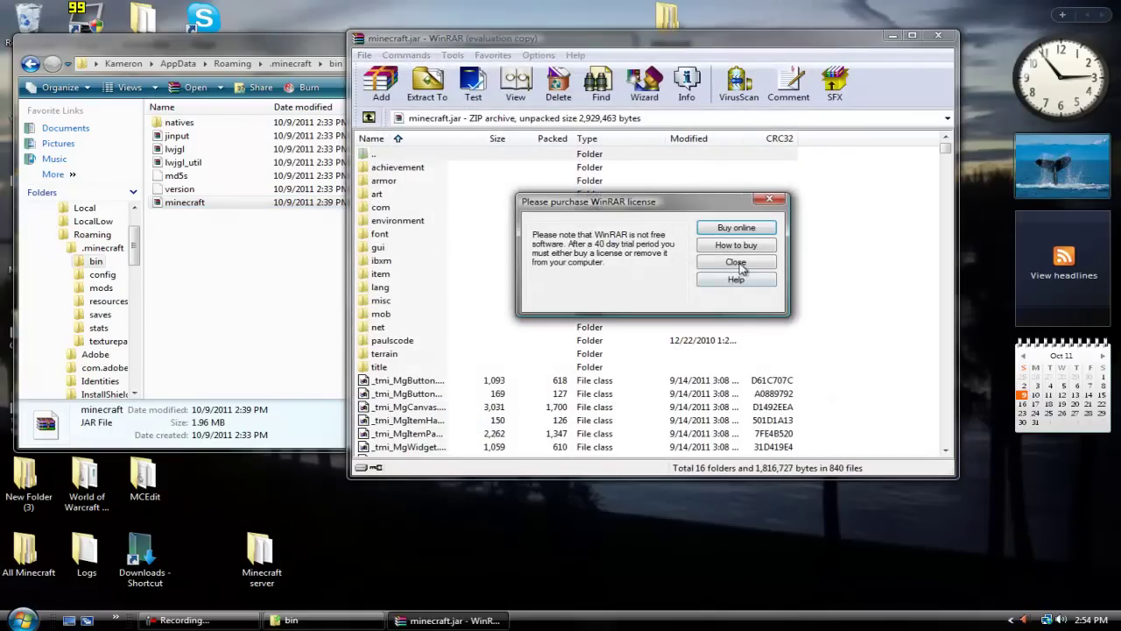
click(741, 262)
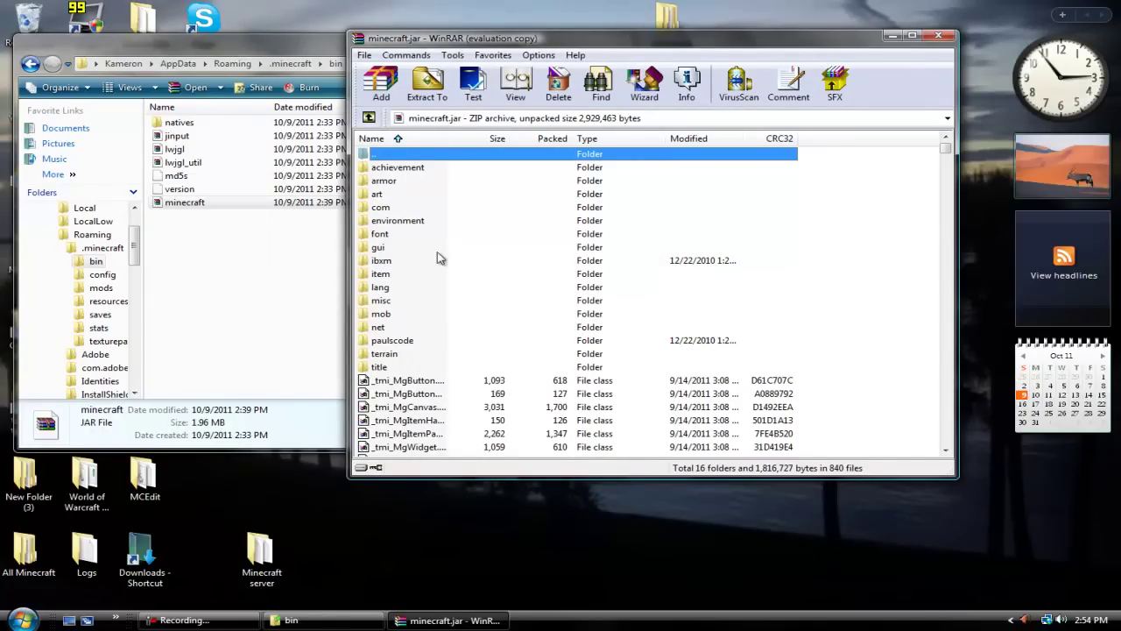
Step: Close the bin folder window and the minecraft.jar archive, leaving the desktop
click(253, 39)
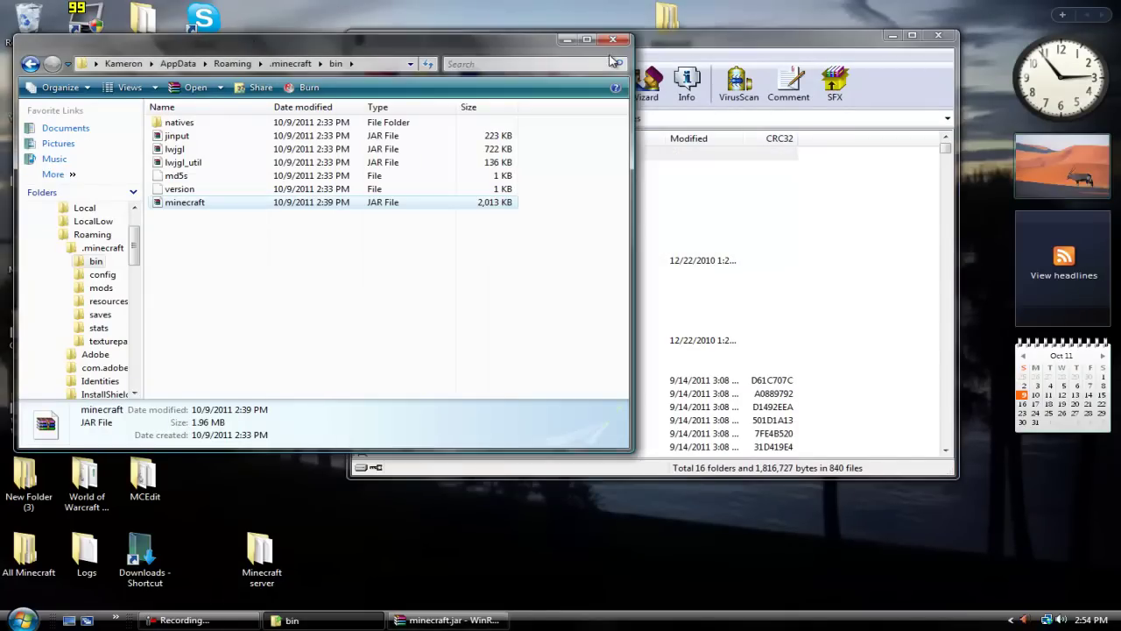
click(622, 36)
click(942, 37)
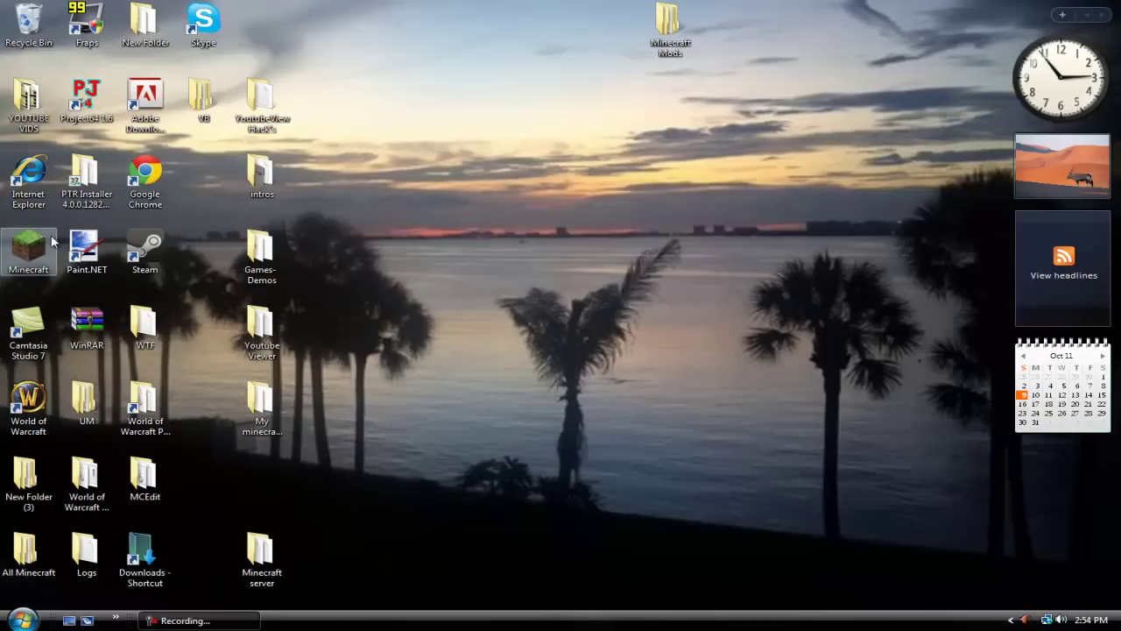
Step: Launch Minecraft from the desktop, log in, and load the New World singleplayer save
double_click(29, 248)
click(587, 326)
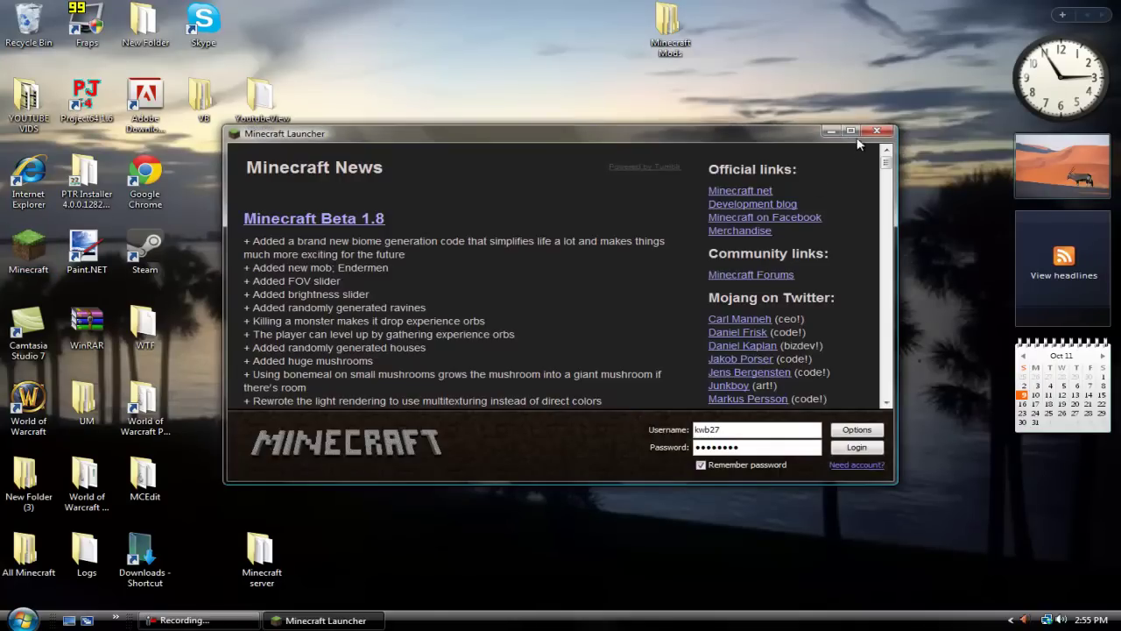
click(849, 132)
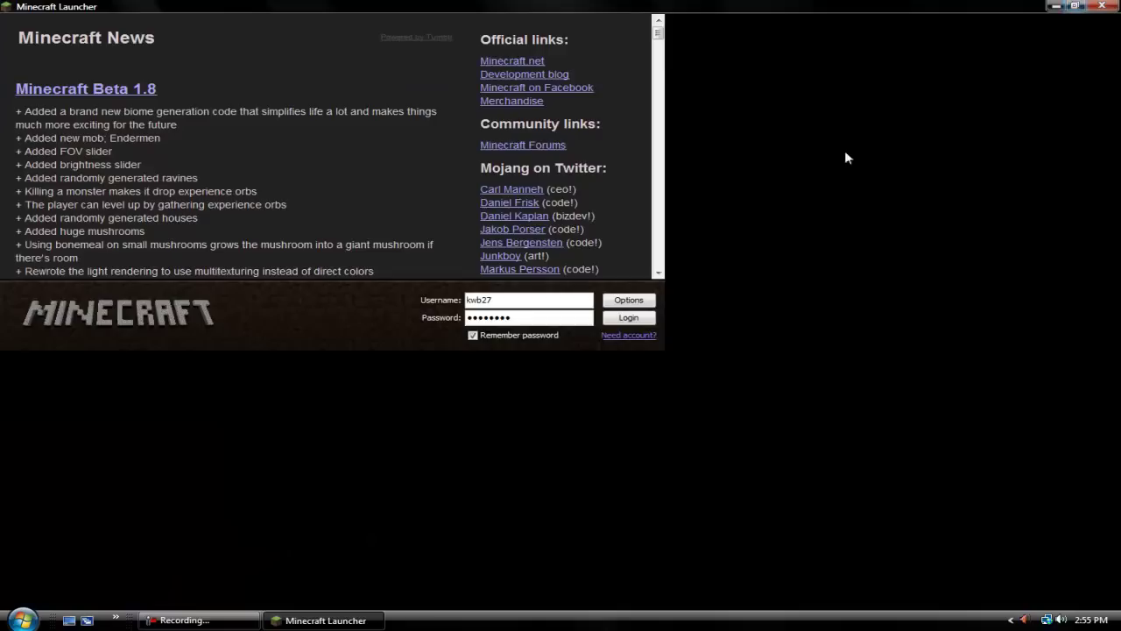
click(1085, 577)
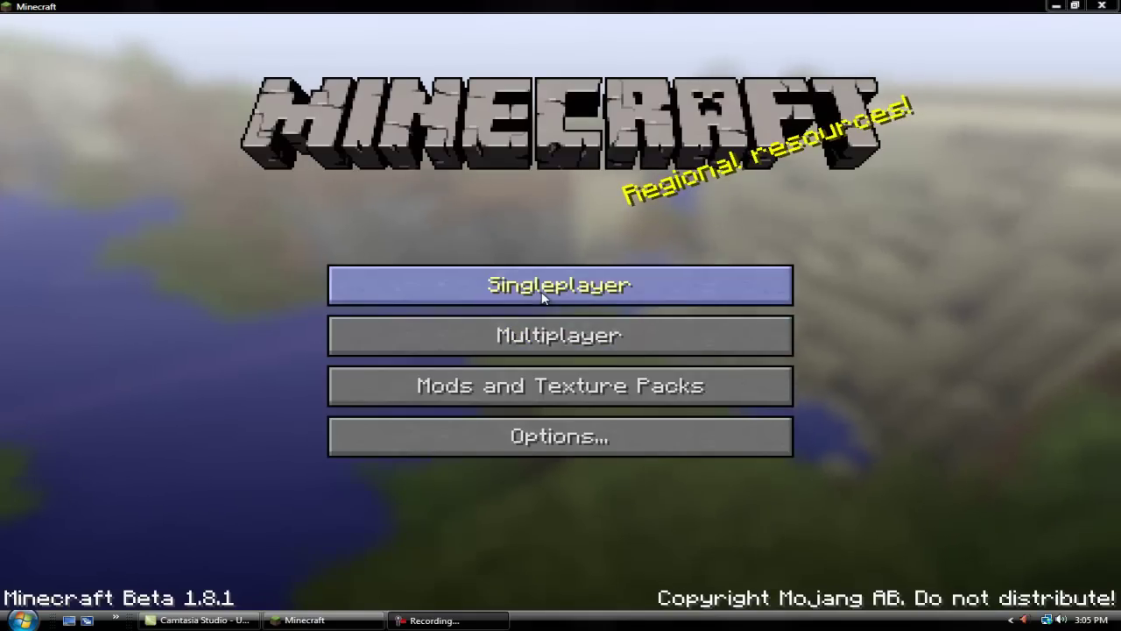
click(550, 296)
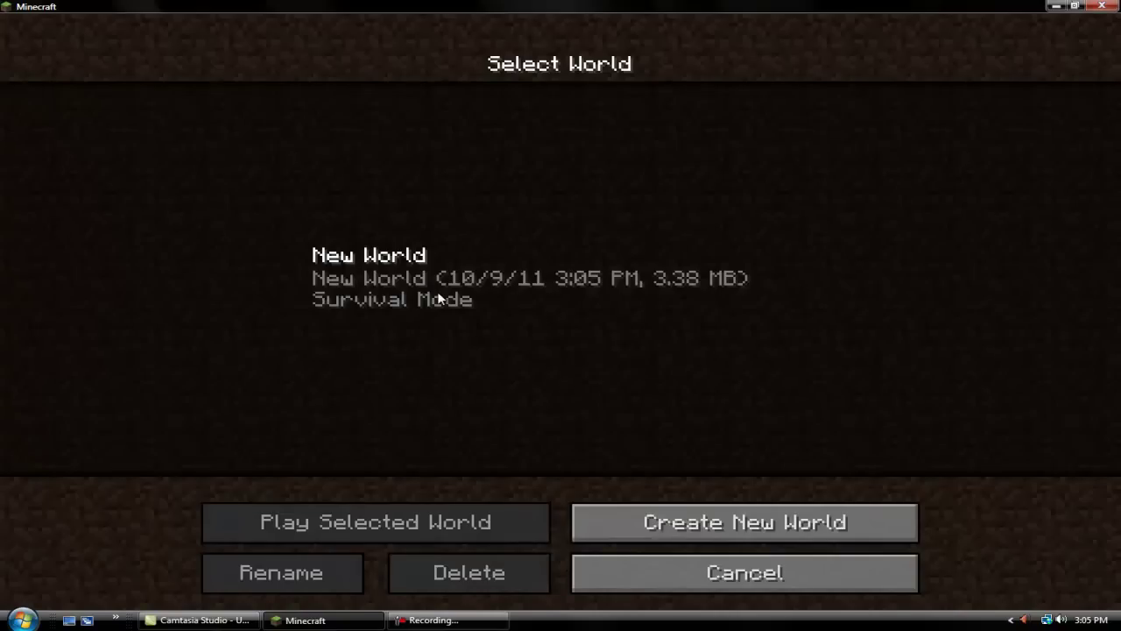
click(363, 263)
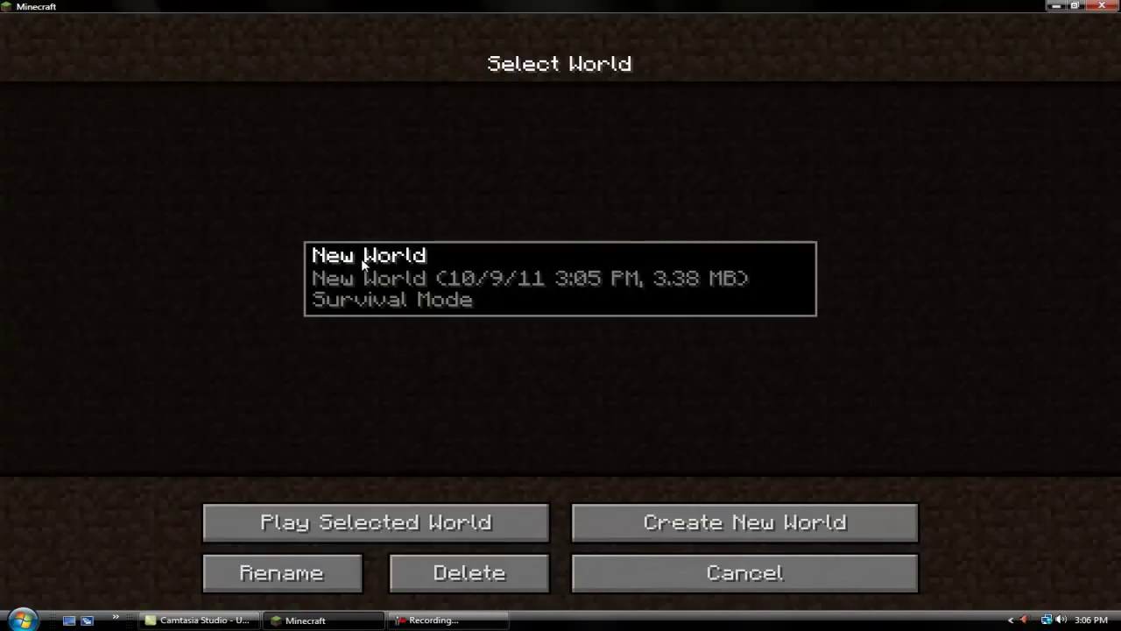
double_click(362, 261)
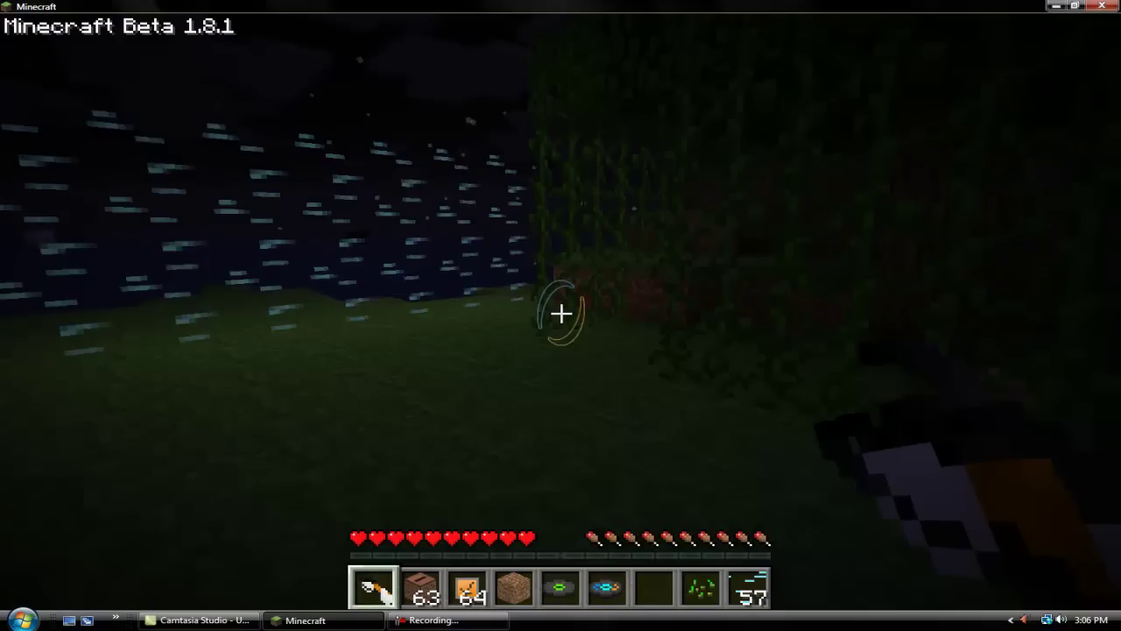
Step: Select the portal gun, fire a blue portal onto the ground, then walk toward the particle block
key(w)
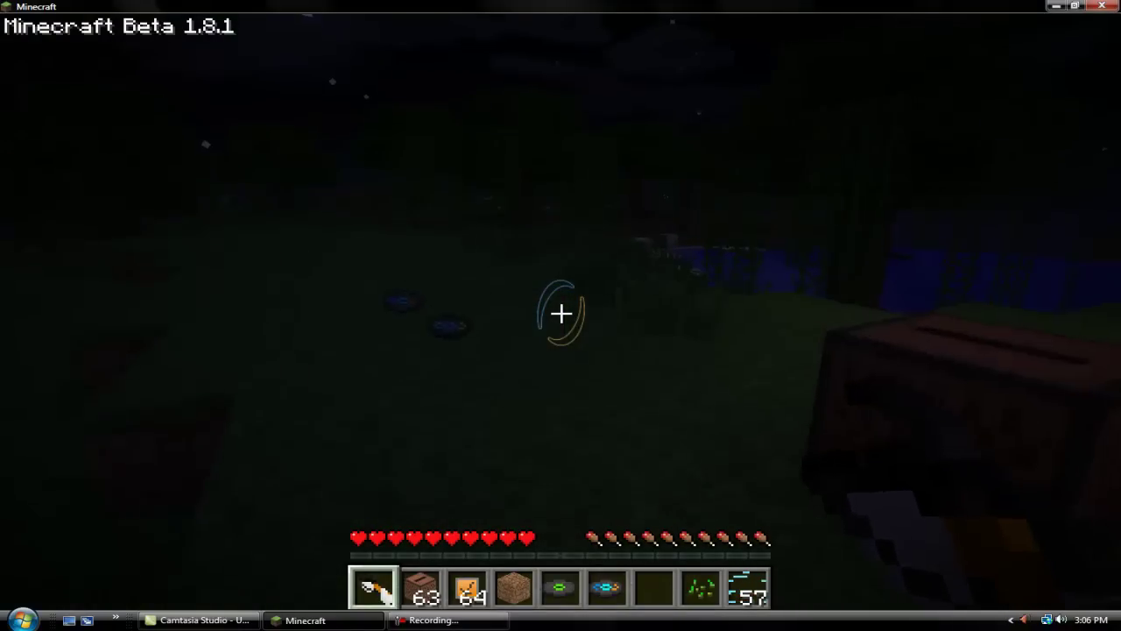
key(w)
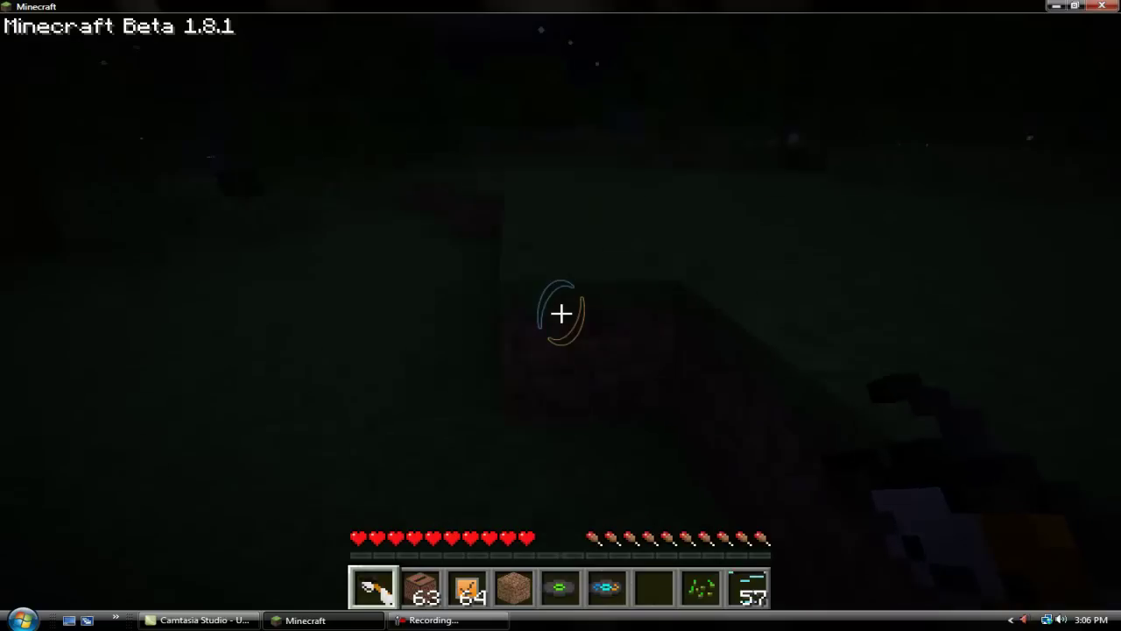
scroll(561, 313, down, 3)
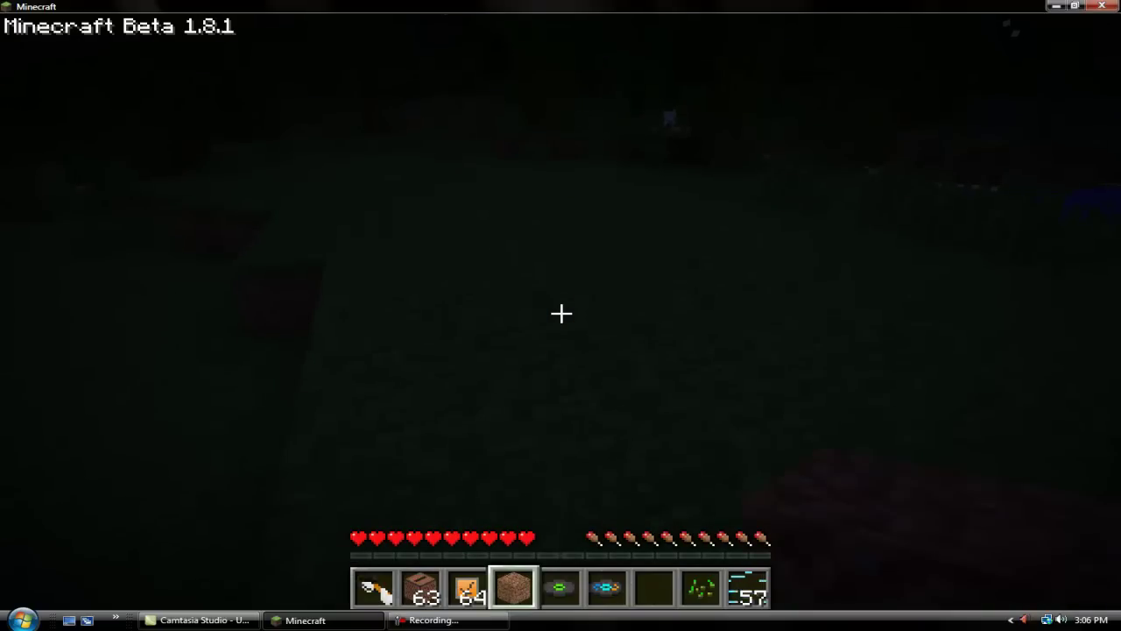
scroll(561, 312, down, 1)
scroll(561, 313, up, 3)
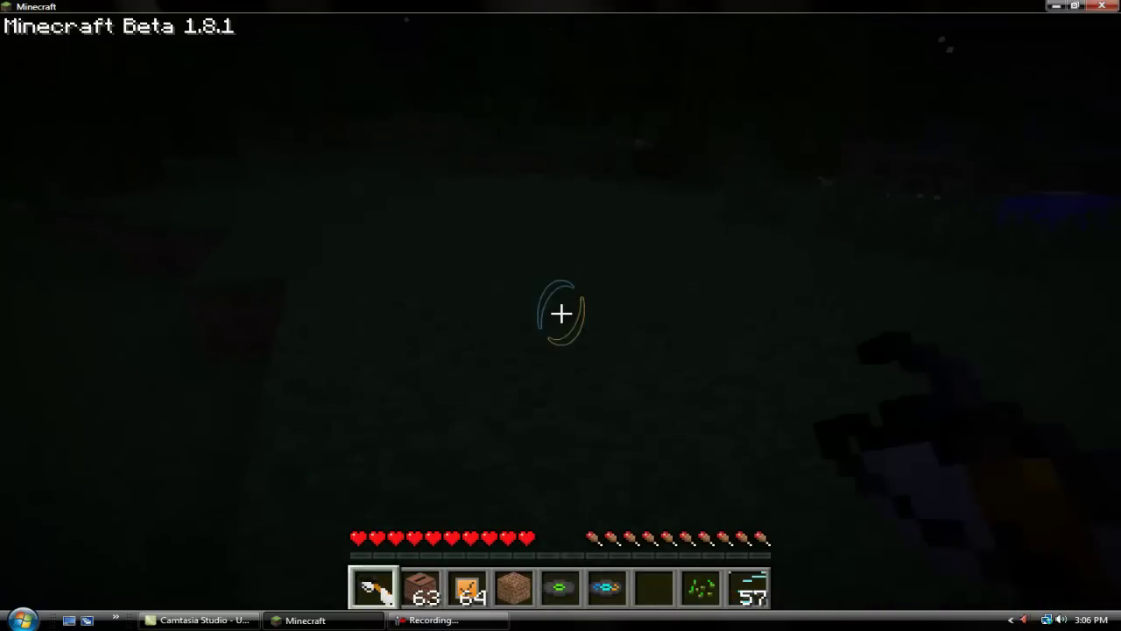
scroll(561, 312, up, 1)
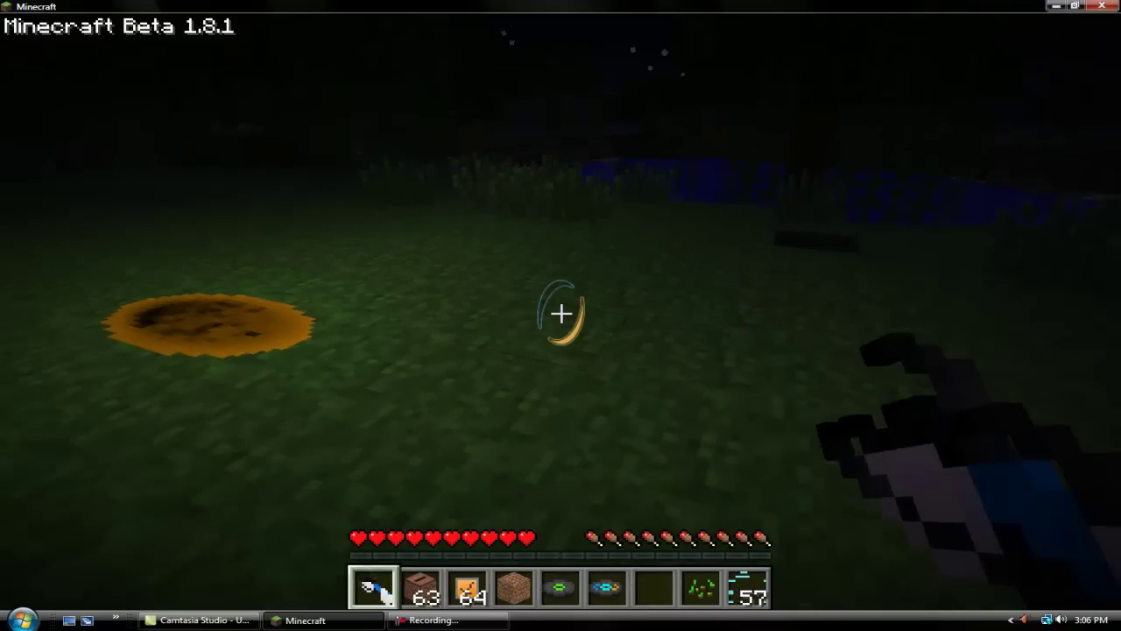
click(561, 313)
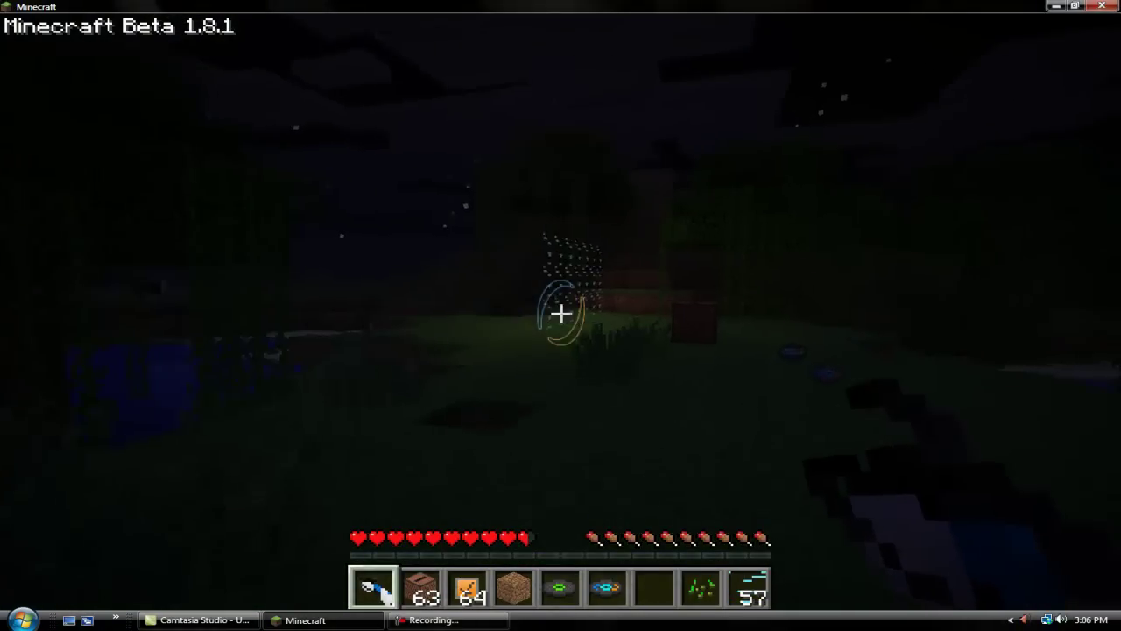
key(5)
key(w)
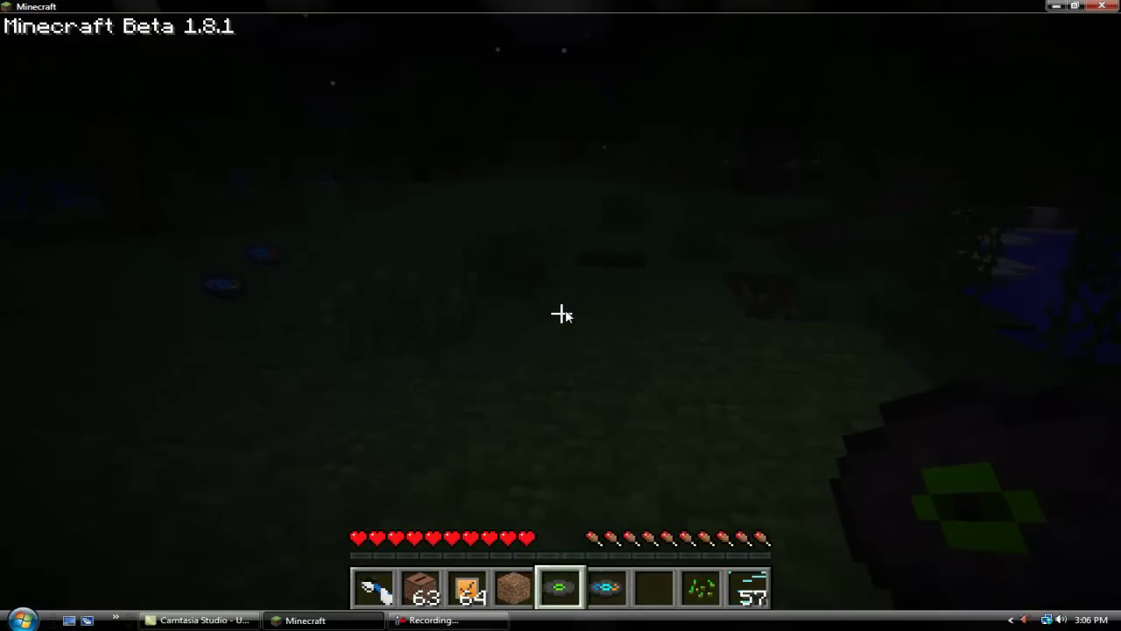
Step: Take a Sentry Turret from the TooManyItems list on the last page into the hotbar
key(e)
click(943, 42)
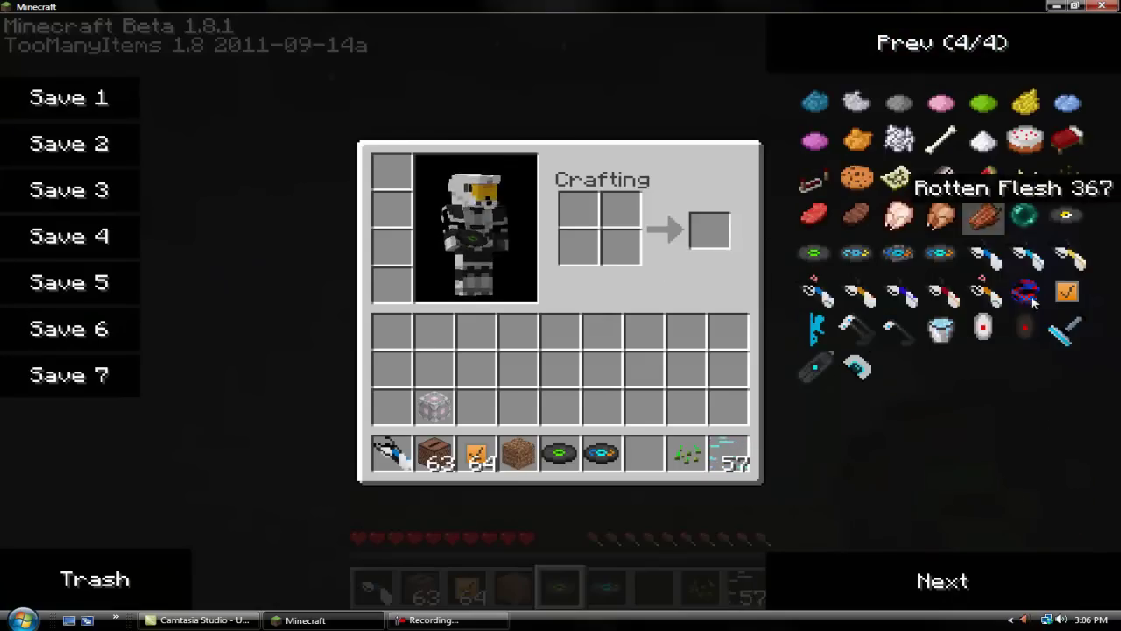
click(983, 327)
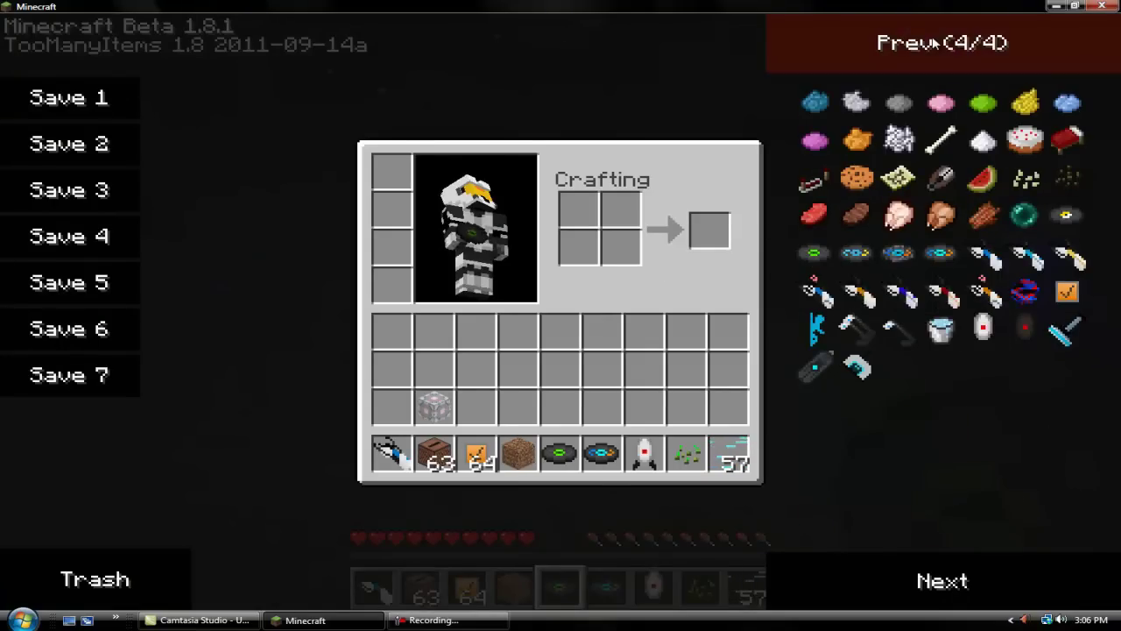
click(934, 42)
click(934, 42)
key(e)
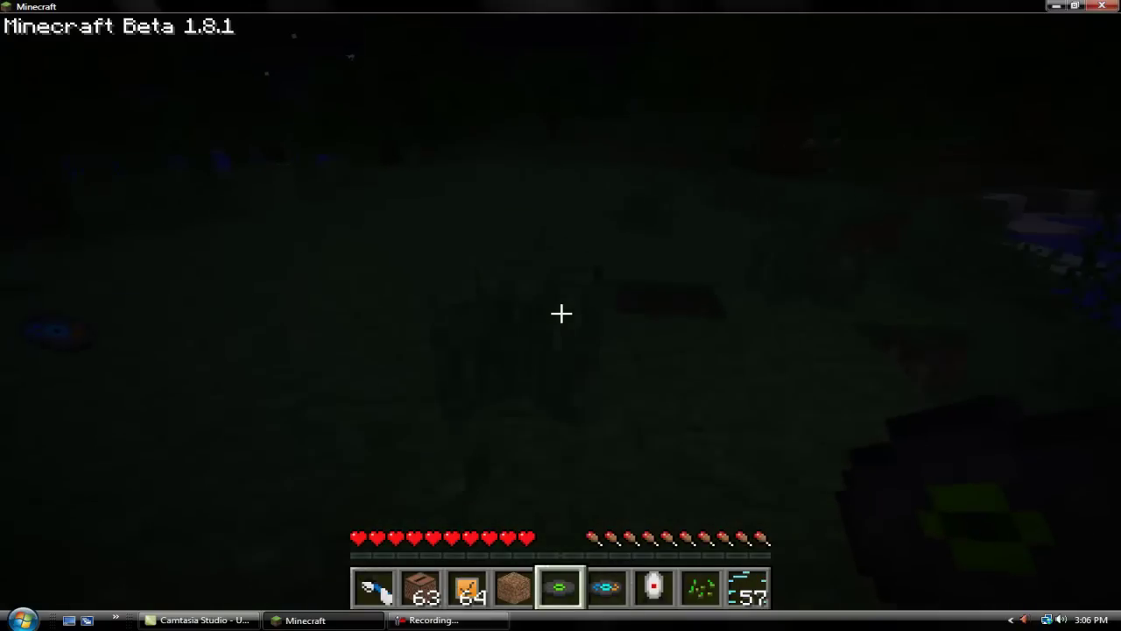
Step: Place the Sentry Turret on the grass, destroy it, then walk up to the glittering block
scroll(561, 312, down, 3)
scroll(561, 313, up, 1)
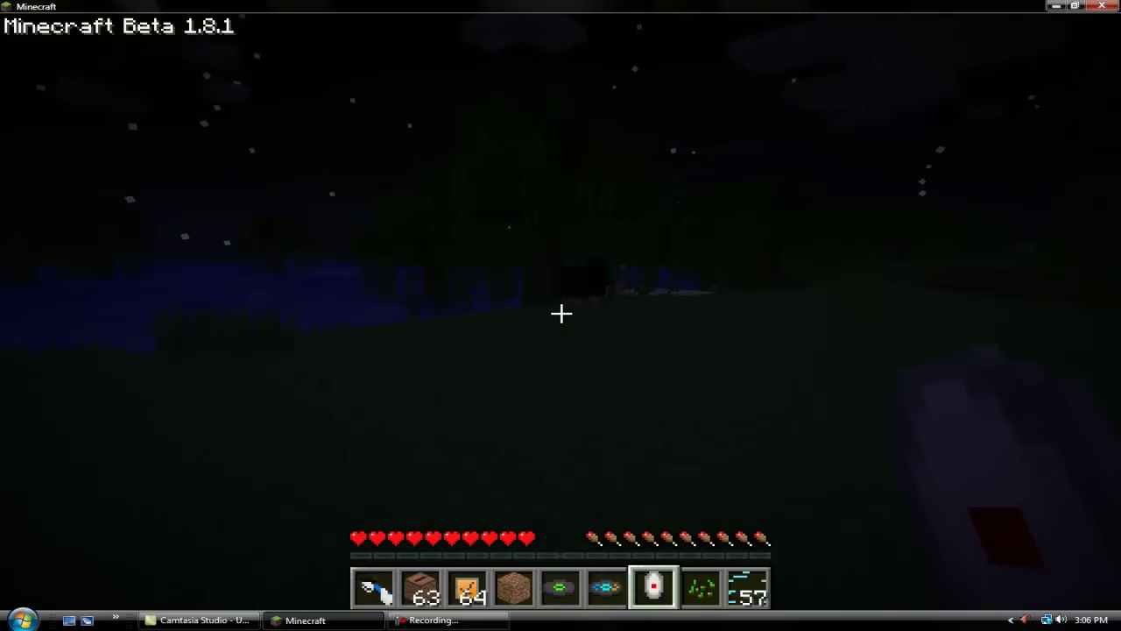
right_click(561, 313)
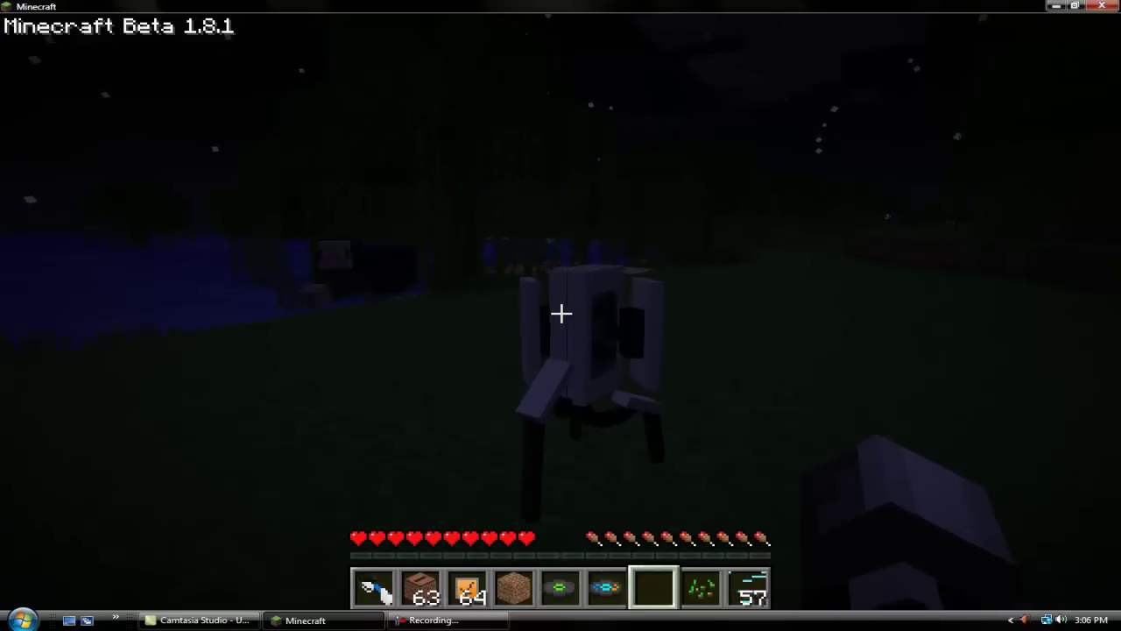
click(561, 312)
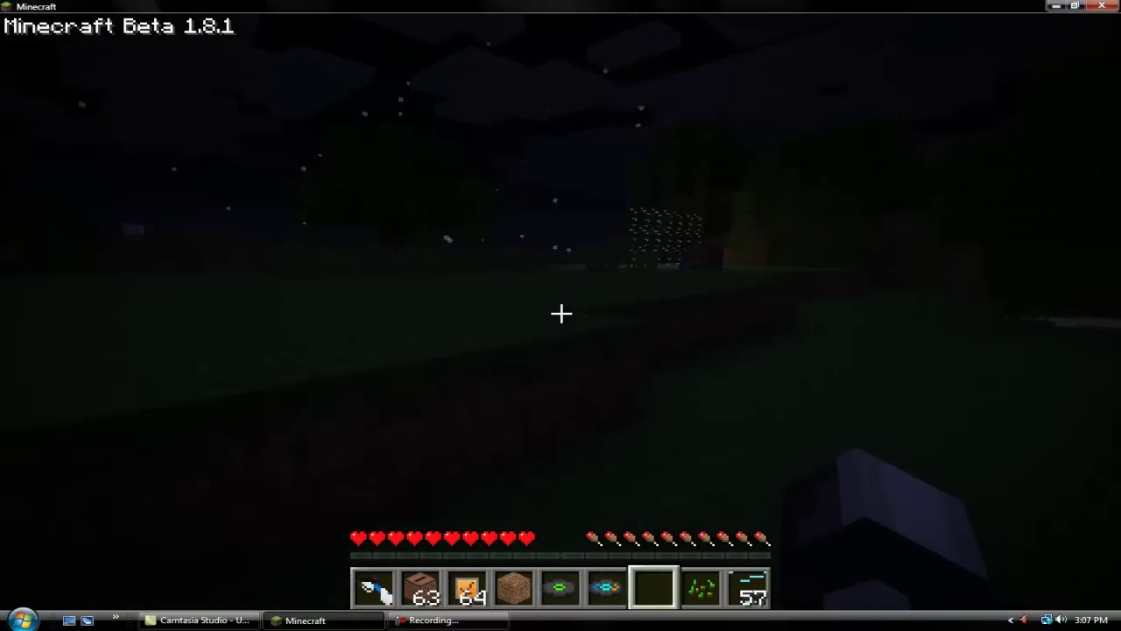
key(w)
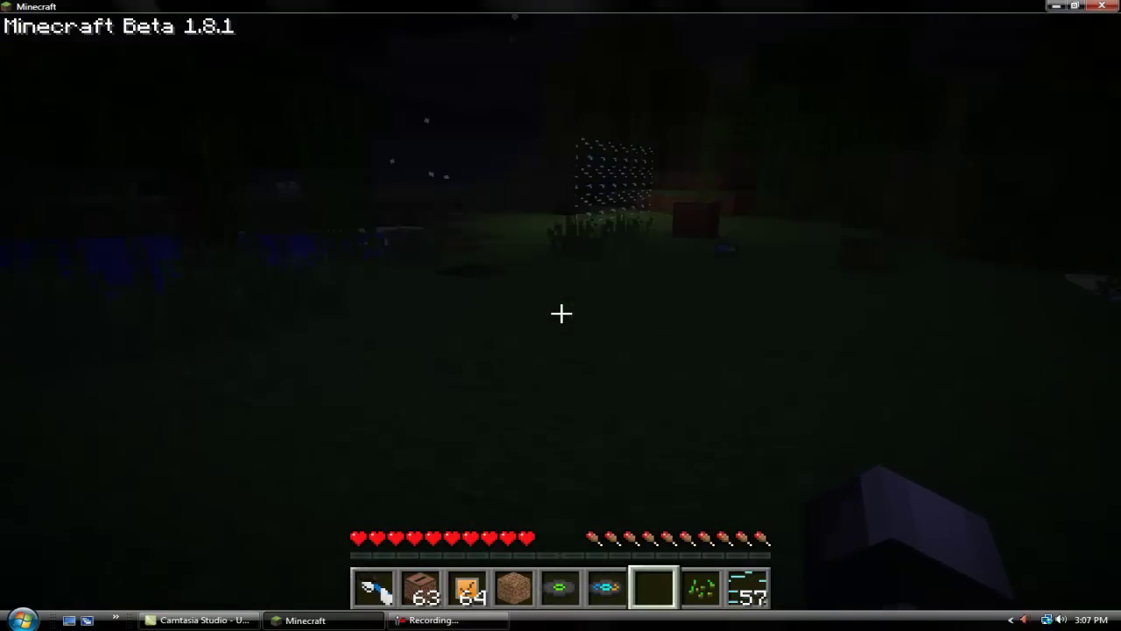
key(w)
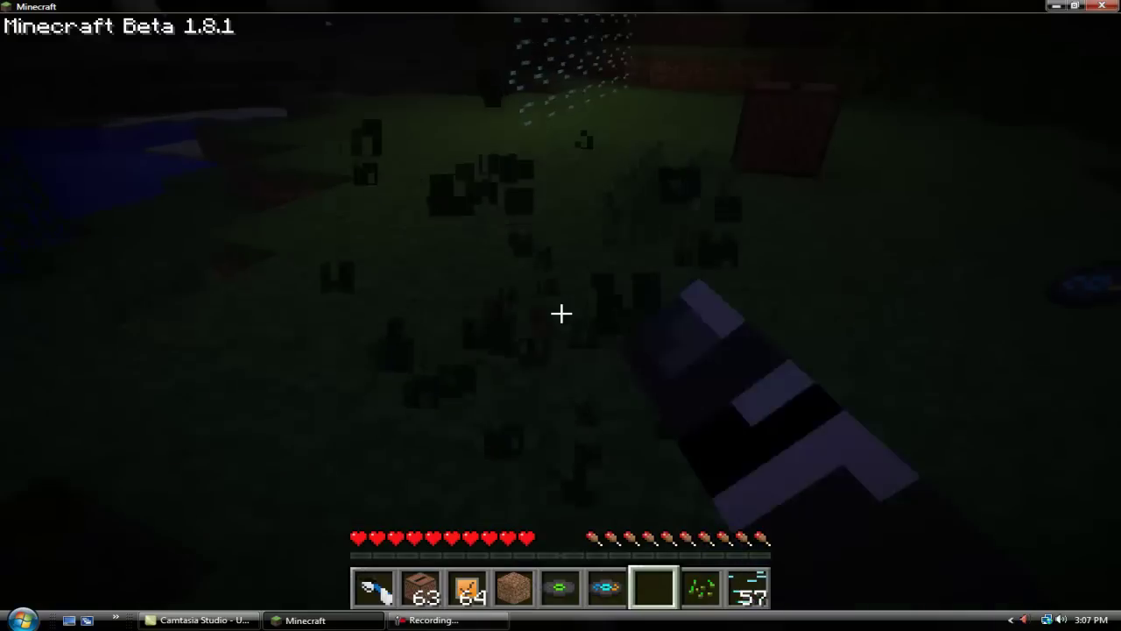
key(w)
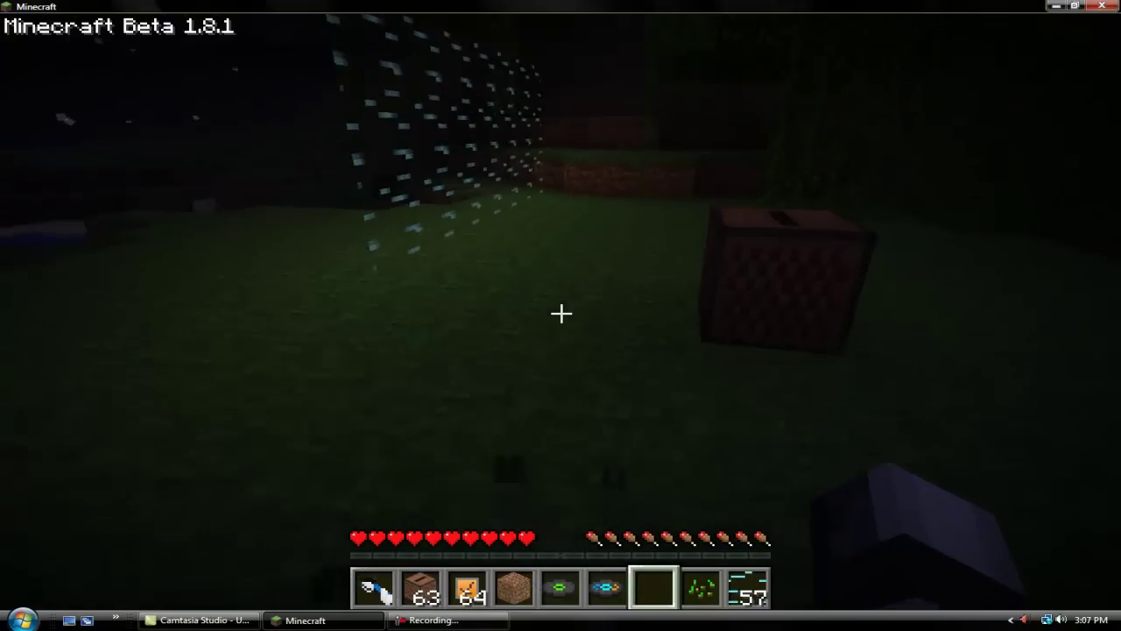